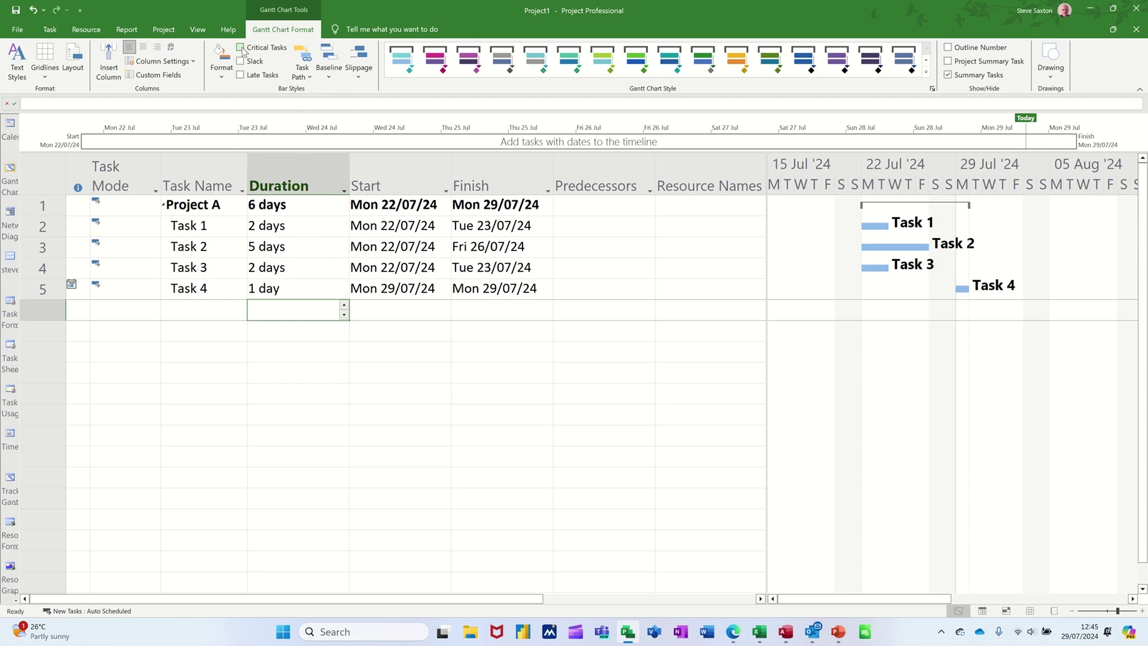
Step: Turn on Critical Tasks, Slack and Late Tasks so Task 4 shows red and Tasks 1–3 grey
{"action": "left_click", "coordinate": [243, 48]}
{"action": "left_click", "coordinate": [240, 61]}
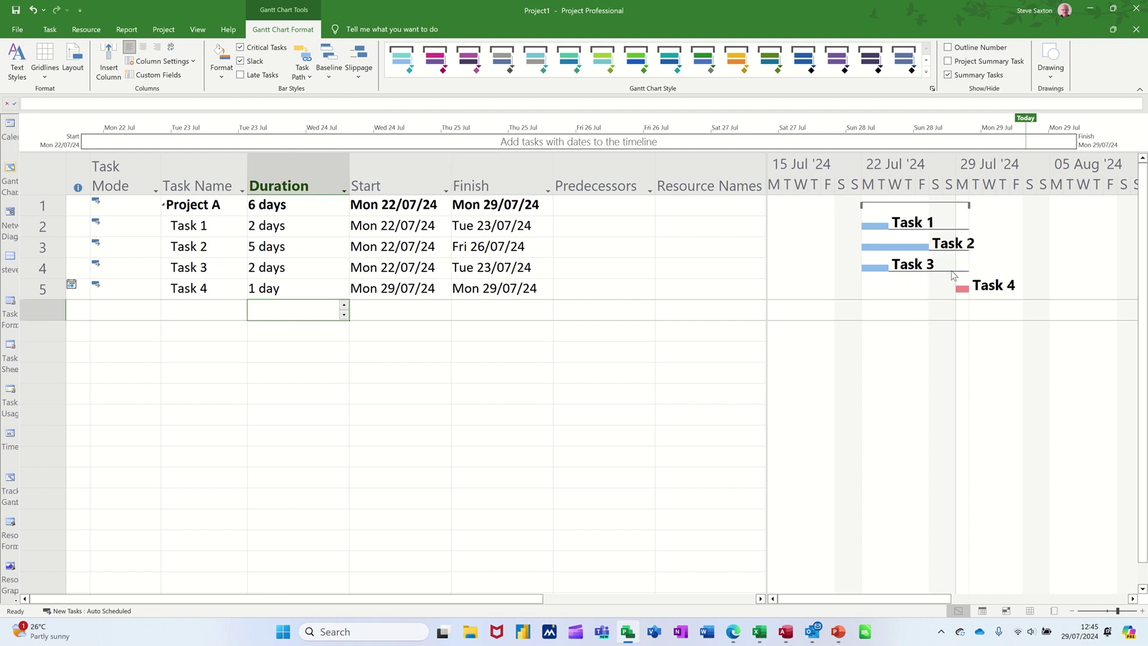
{"action": "left_click", "coordinate": [241, 75]}
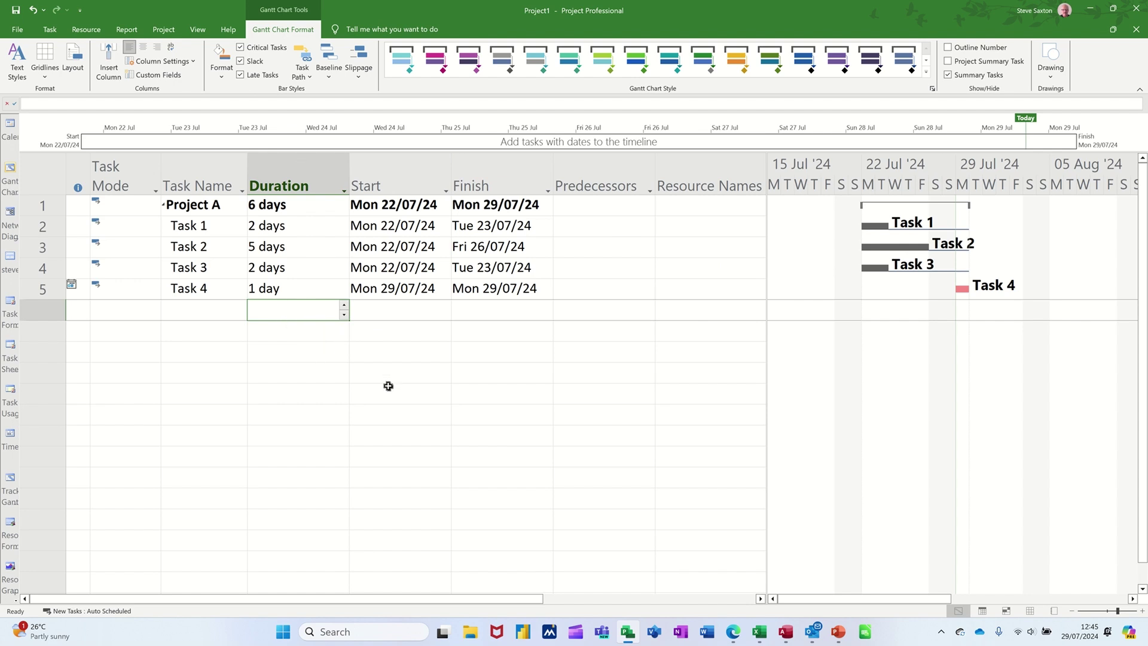
Step: Start a new blank project with 14-point text styles
{"action": "key", "text": "ctrl+n"}
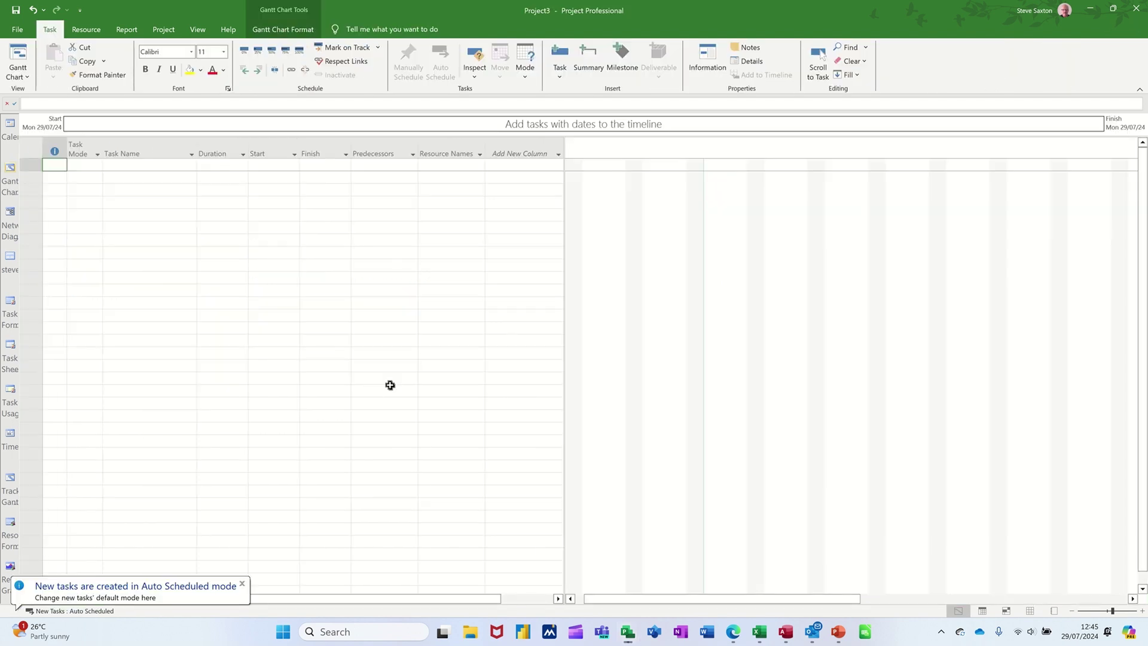
{"action": "left_click", "coordinate": [281, 33]}
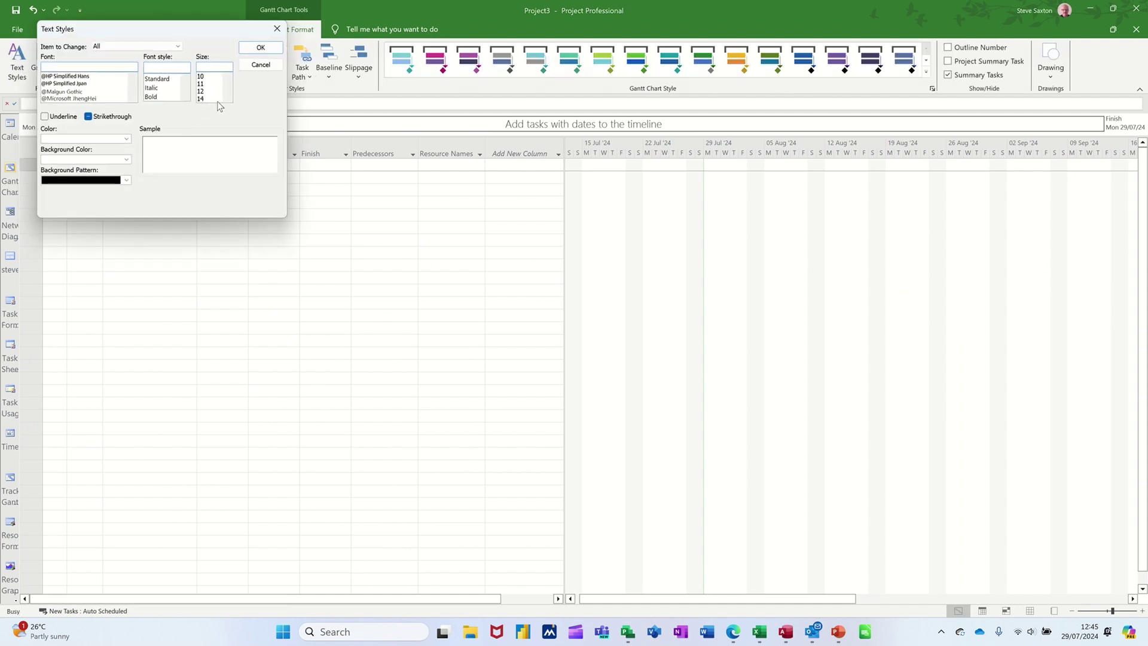
{"action": "left_click", "coordinate": [224, 99]}
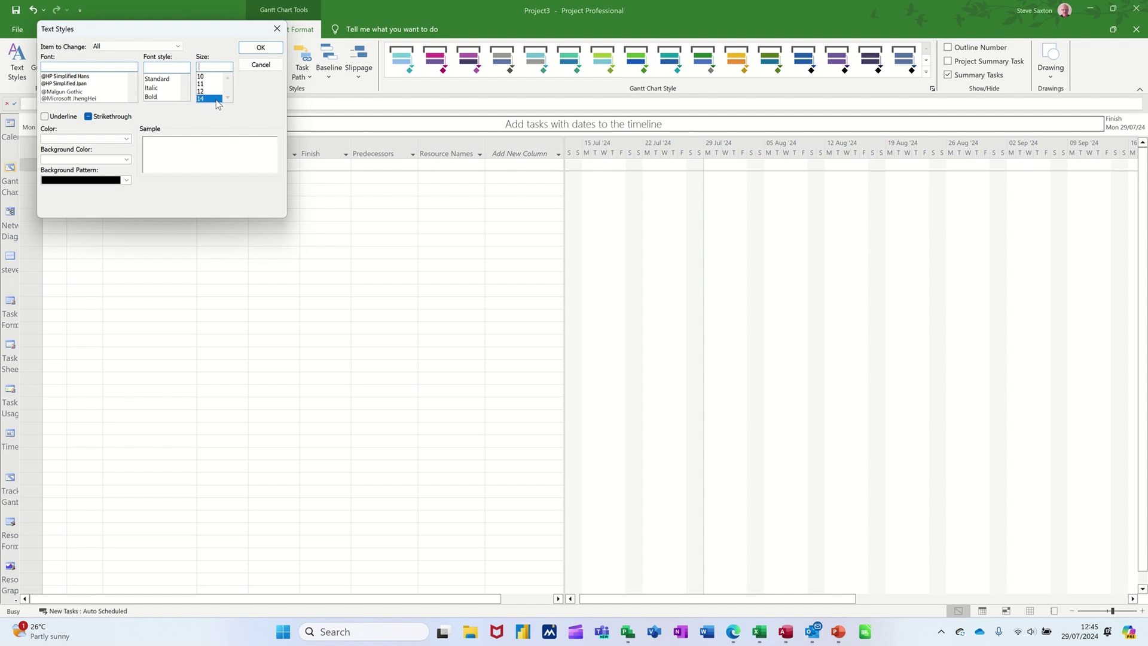
{"action": "left_click", "coordinate": [254, 48]}
Step: Enter the task names Project A, Task 1, Task 2, Task 3 and Task 4
{"action": "left_click", "coordinate": [222, 179]}
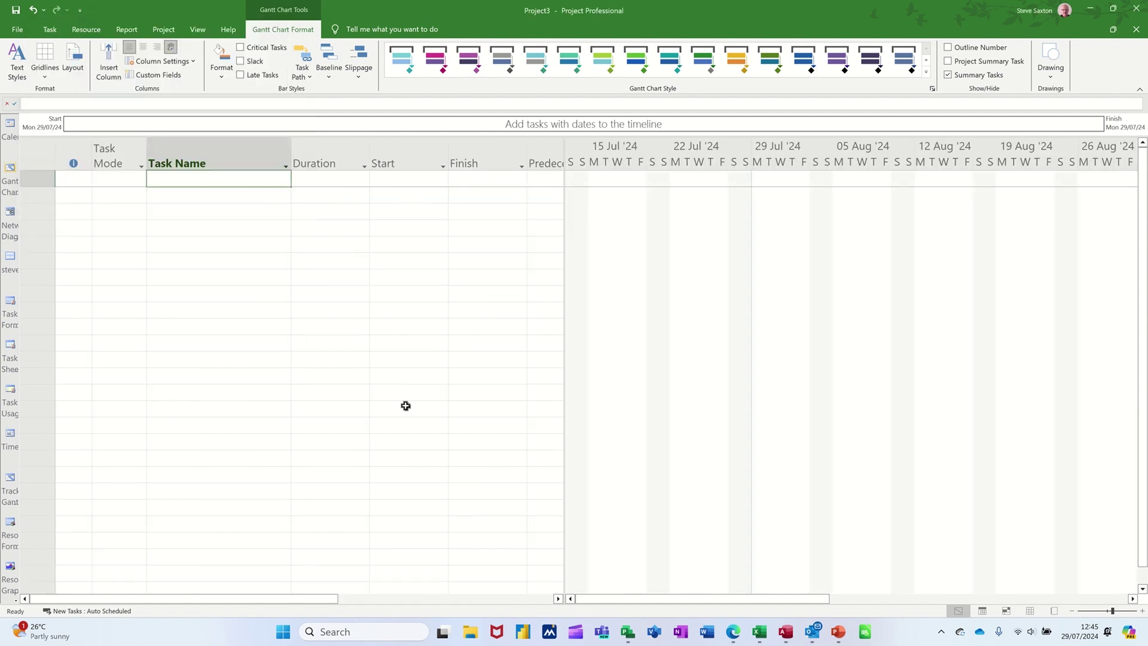
{"action": "type", "text": "Pr"}
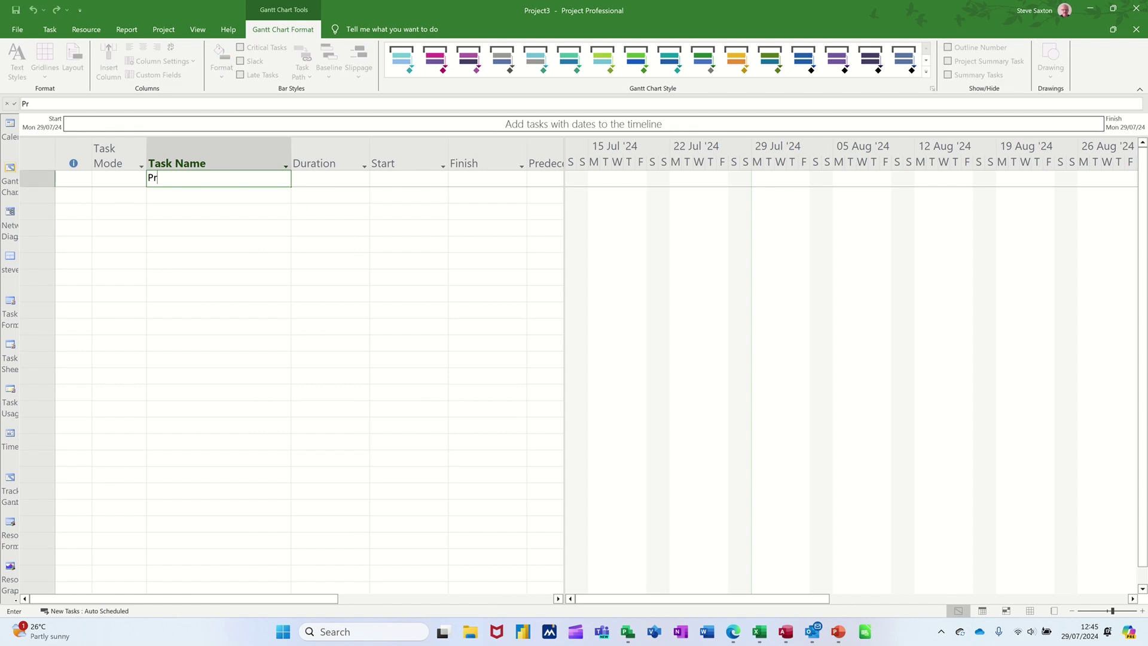
{"action": "type", "text": "oject A"}
{"action": "key", "text": "Return"}
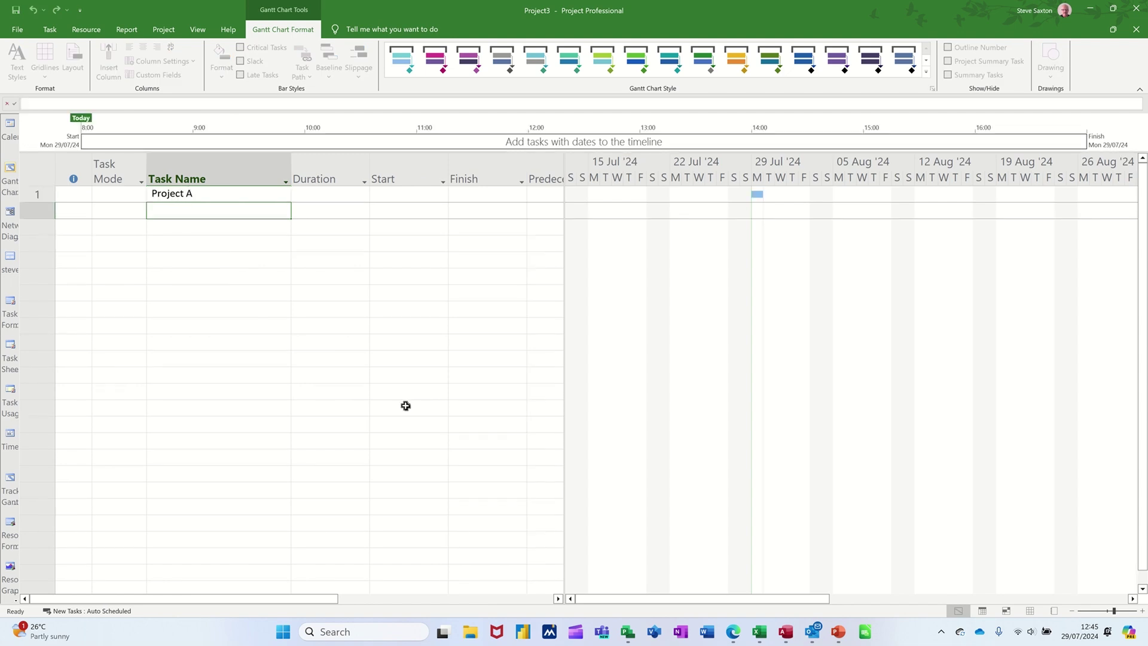
{"action": "type", "text": "Task"}
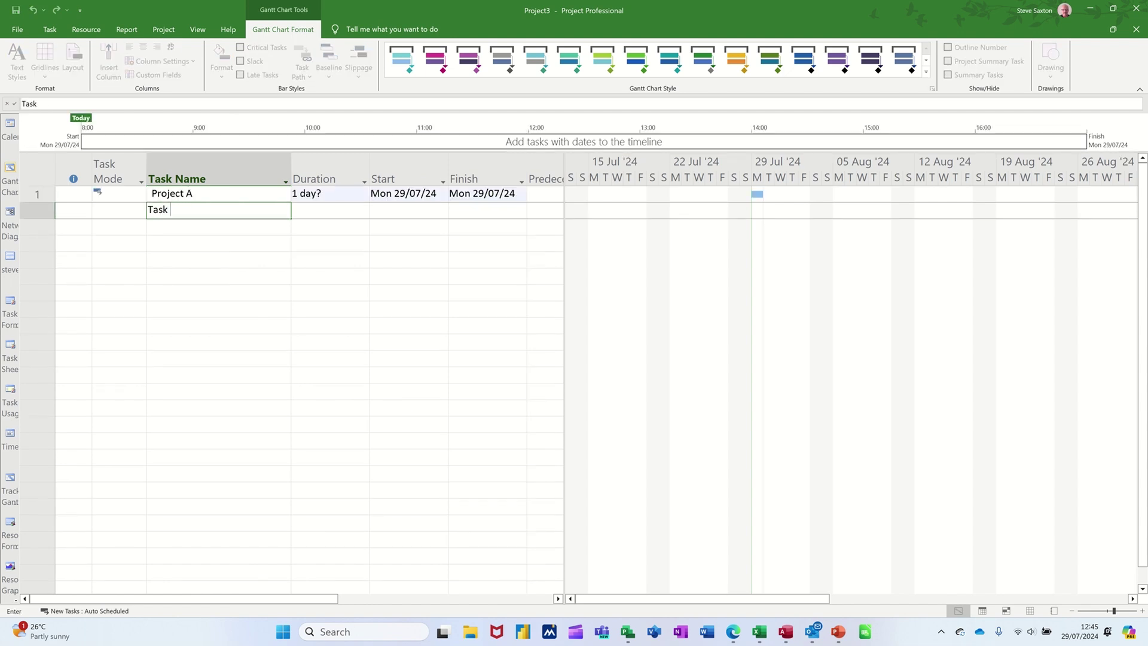
{"action": "type", "text": " 1"}
{"action": "key", "text": "Return"}
{"action": "type", "text": "Ta"}
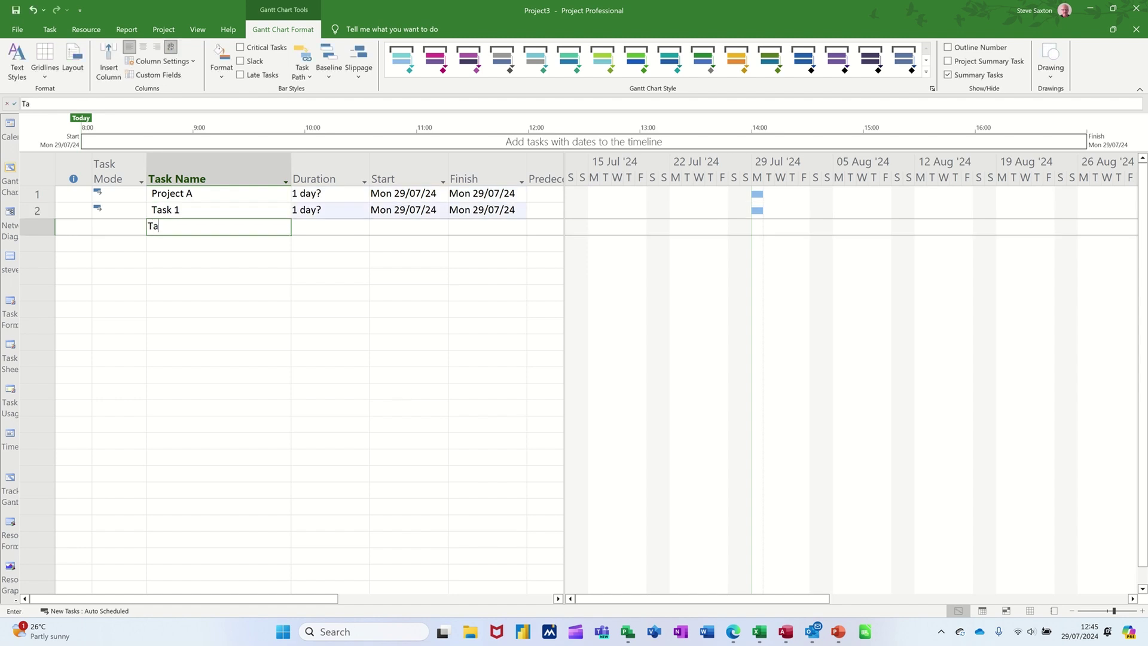
{"action": "type", "text": "sk 2"}
{"action": "key", "text": "Return"}
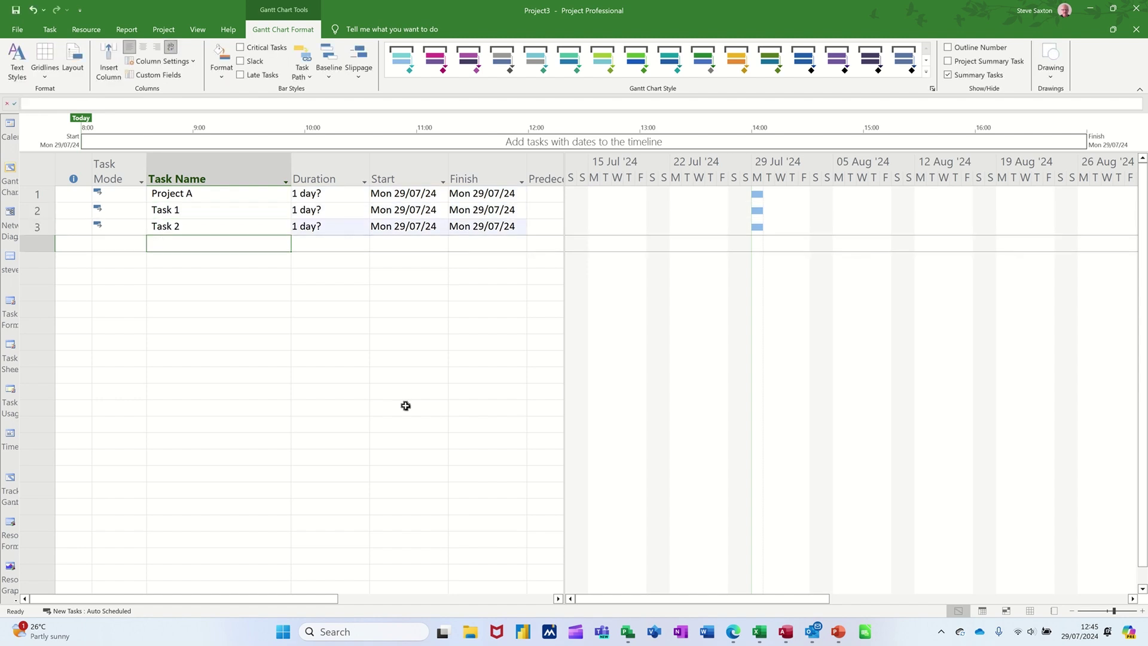
{"action": "type", "text": "Task 3"}
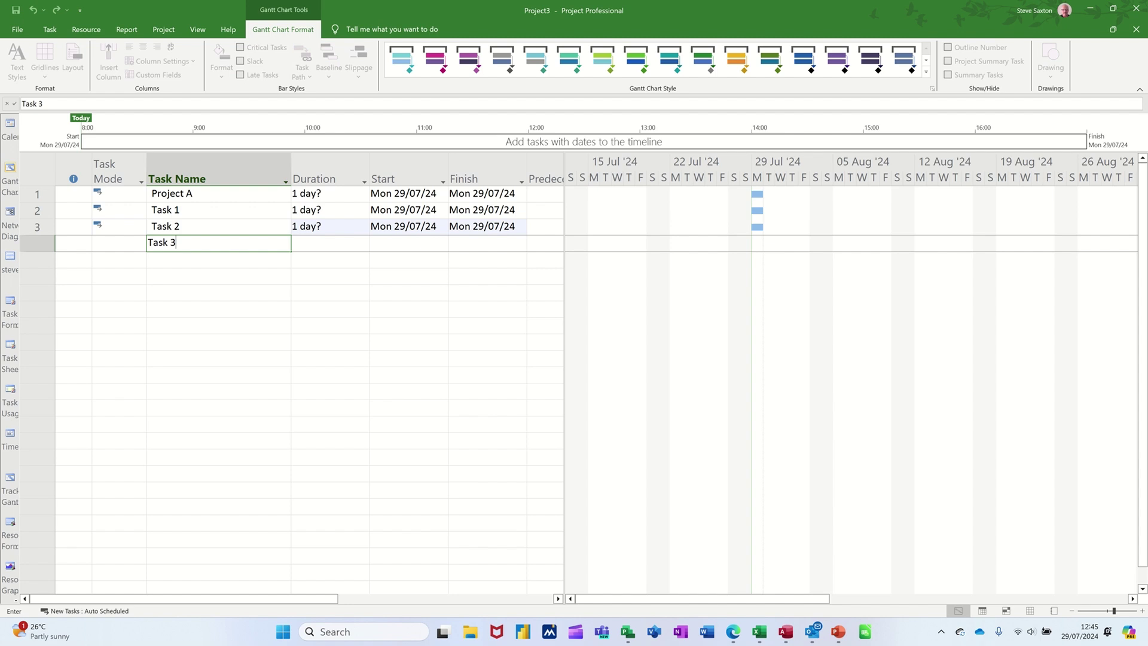
{"action": "key", "text": "Return"}
{"action": "type", "text": "Tas"}
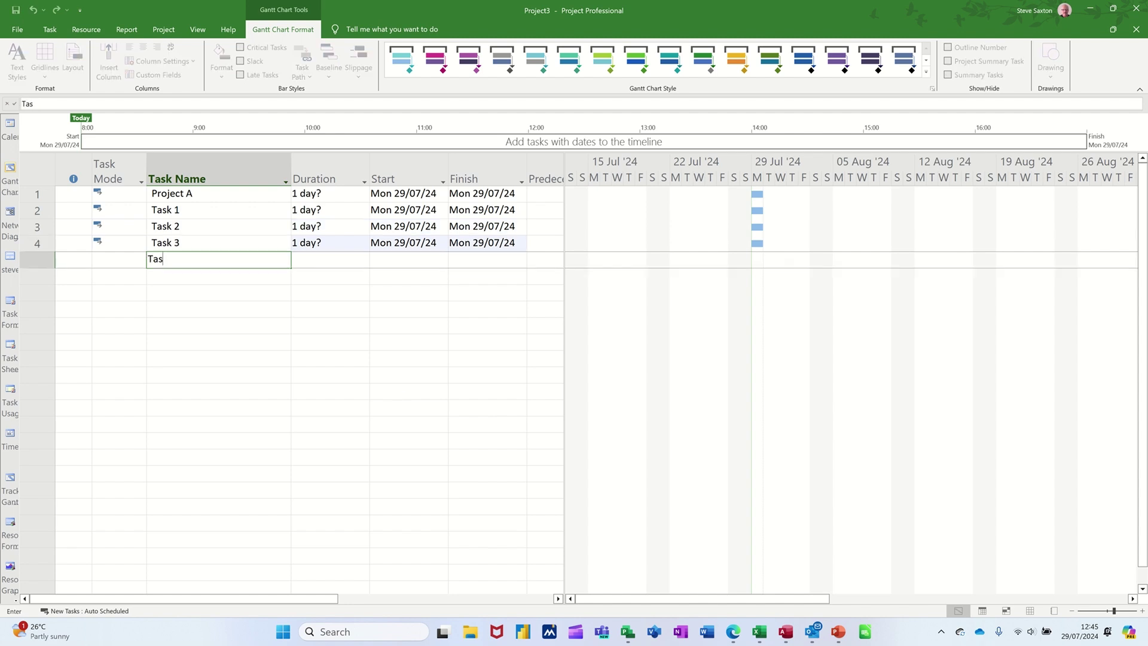
{"action": "type", "text": "k 4"}
{"action": "key", "text": "Return"}
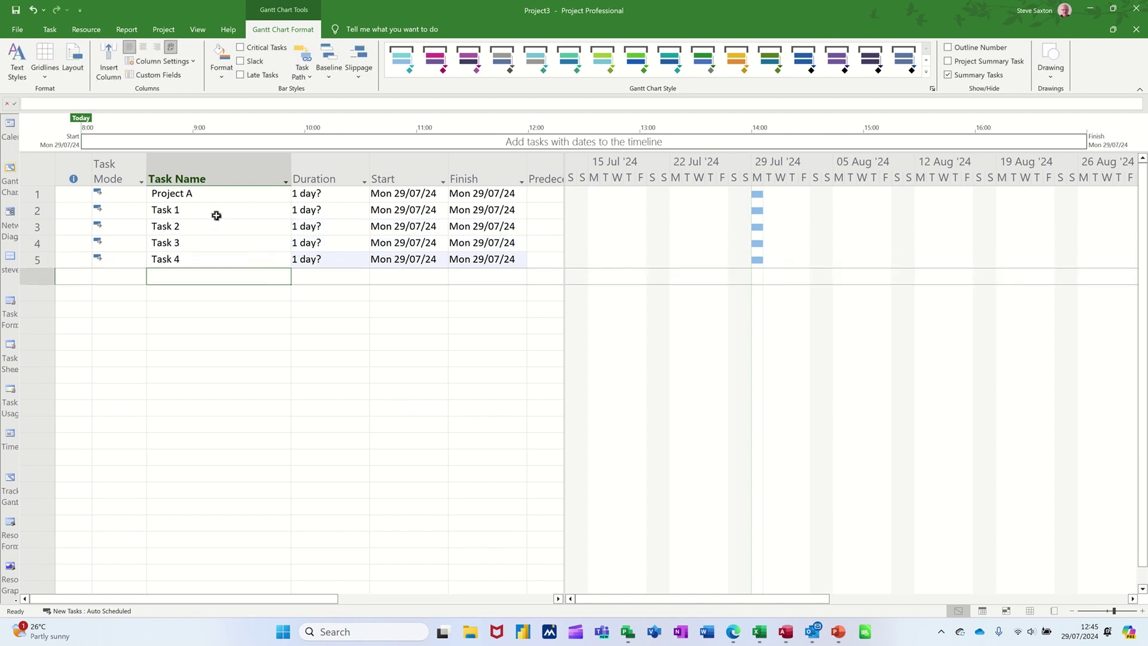
Step: Indent Tasks 1–4 under Project A as its subtasks
{"action": "left_click", "coordinate": [215, 212]}
{"action": "left_click_drag", "start_coordinate": [211, 239], "coordinate": [210, 267]}
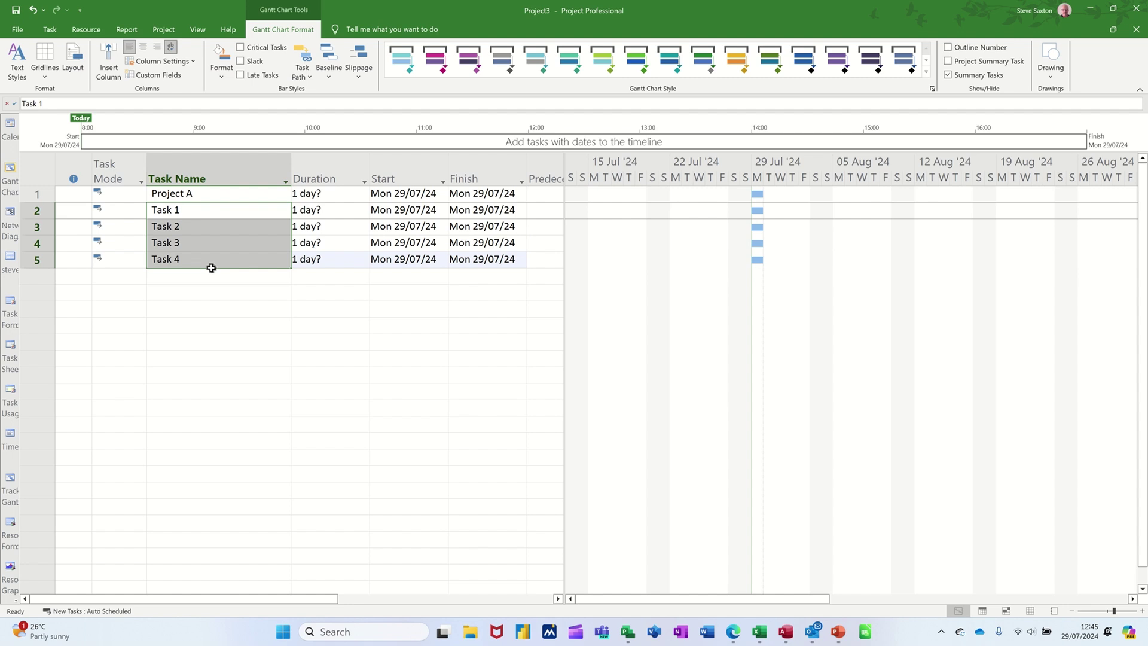
{"action": "left_click", "coordinate": [48, 31]}
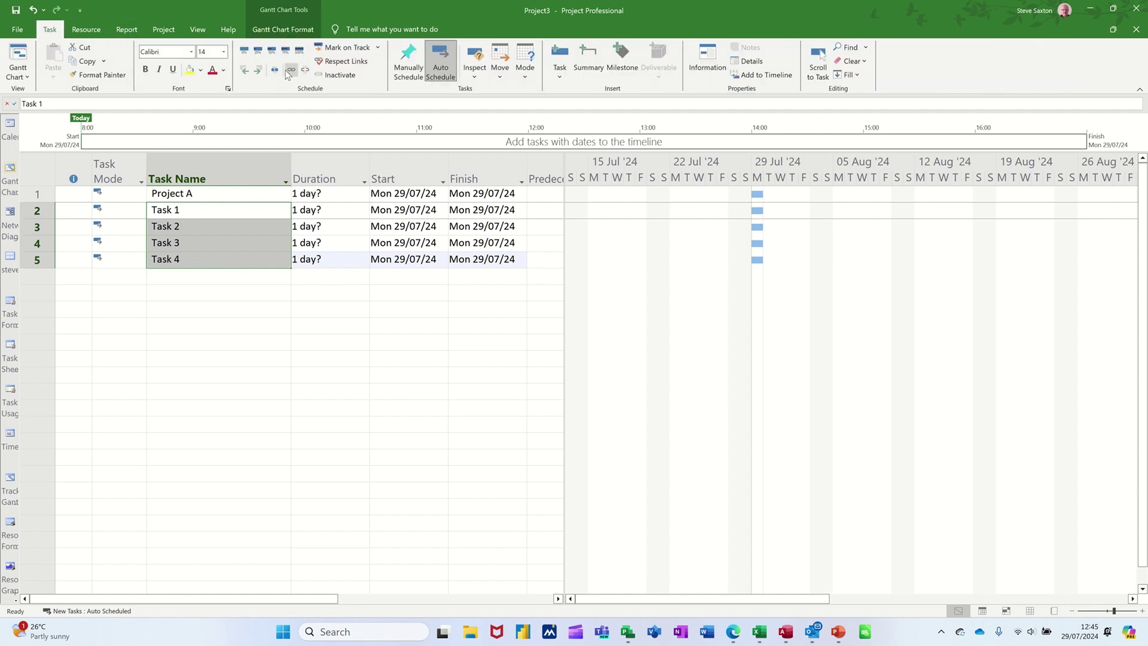
{"action": "left_click", "coordinate": [257, 71]}
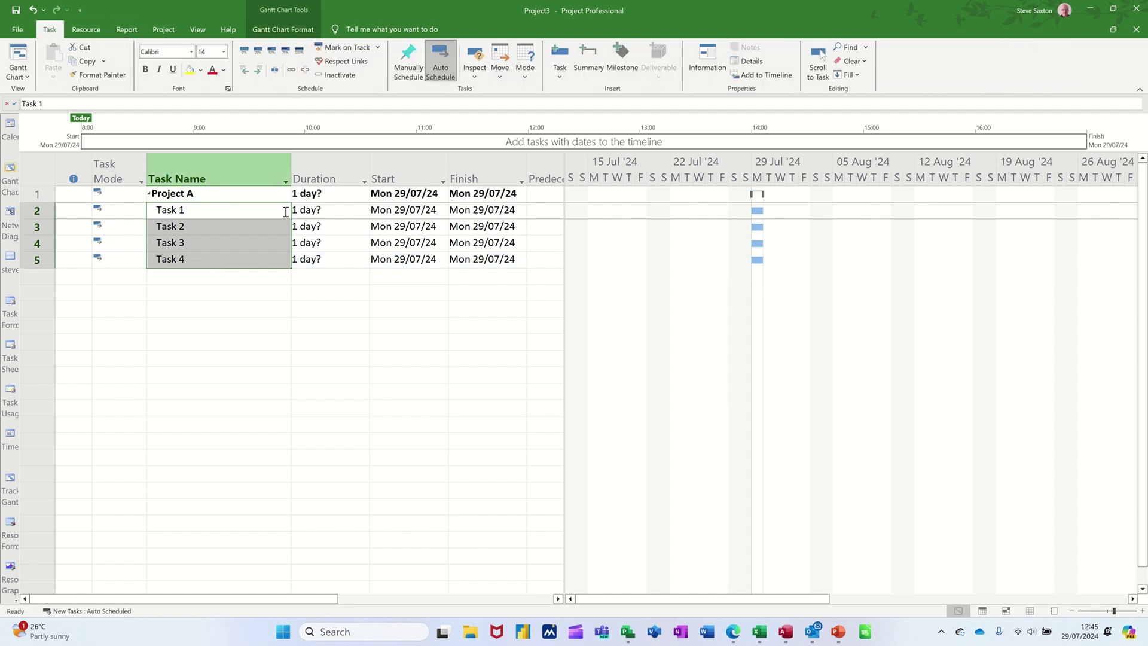
Step: Set the durations of Tasks 1–4 to 2, 3, 5 and 1 days
{"action": "left_click", "coordinate": [319, 226]}
{"action": "left_click", "coordinate": [315, 209]}
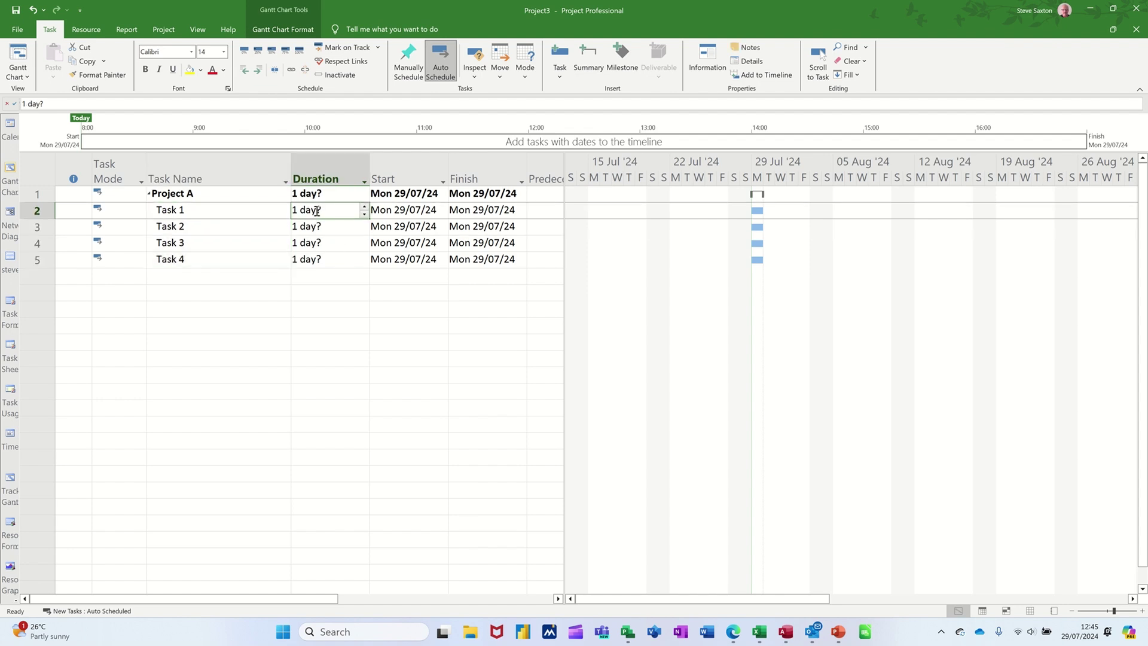
{"action": "type", "text": "2"}
{"action": "left_click", "coordinate": [322, 227]}
{"action": "type", "text": "3"}
{"action": "left_click", "coordinate": [331, 243]}
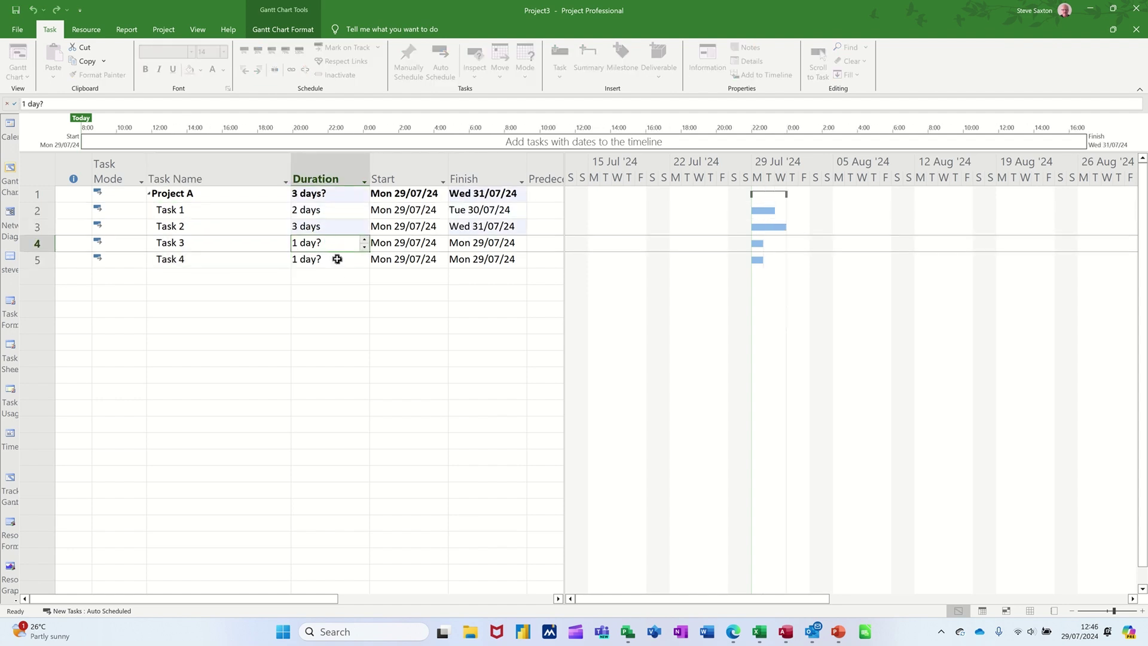
{"action": "type", "text": "5"}
{"action": "left_click", "coordinate": [330, 258]}
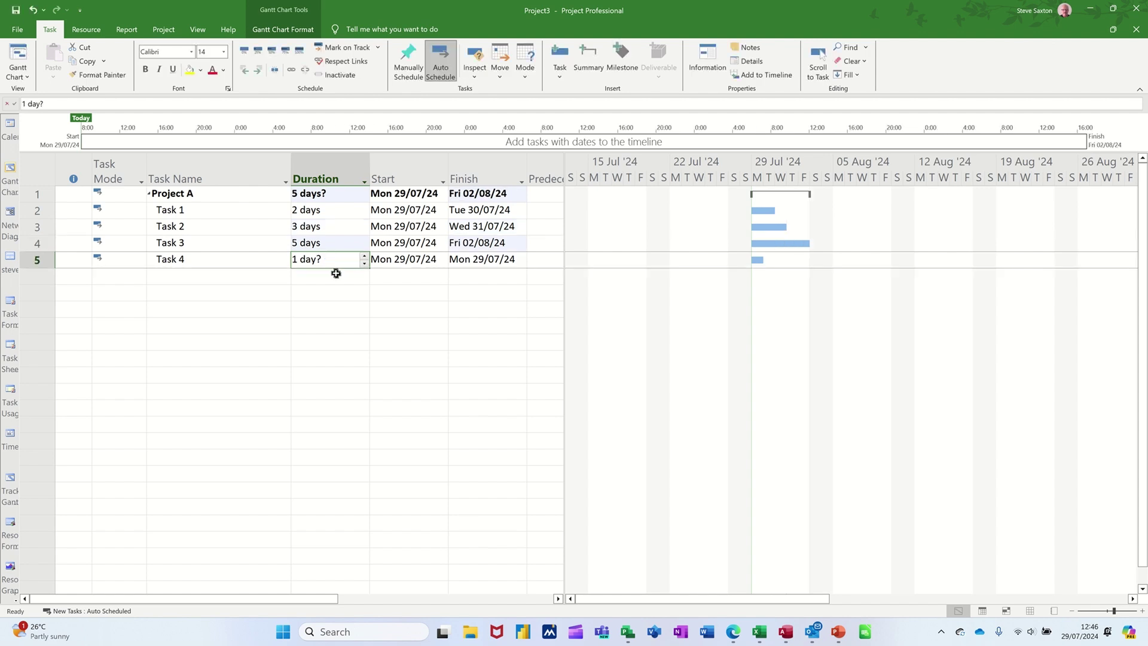
{"action": "left_click", "coordinate": [266, 268]}
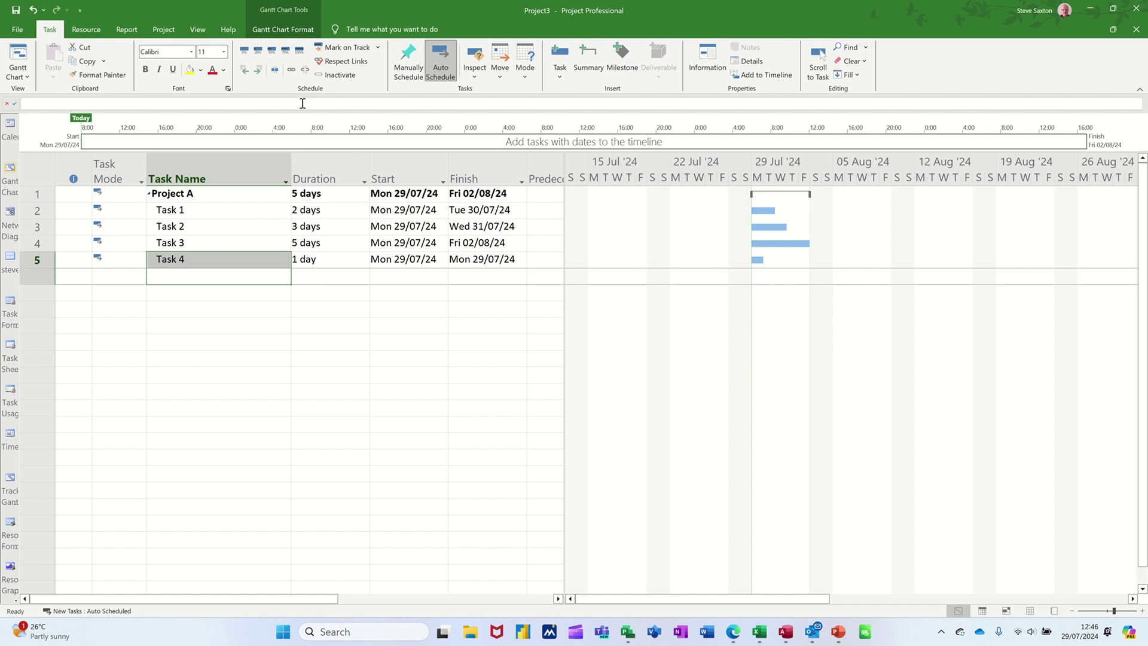
Step: Set the project start date to Mon 22/07/24 in Project Information
{"action": "left_click", "coordinate": [163, 30]}
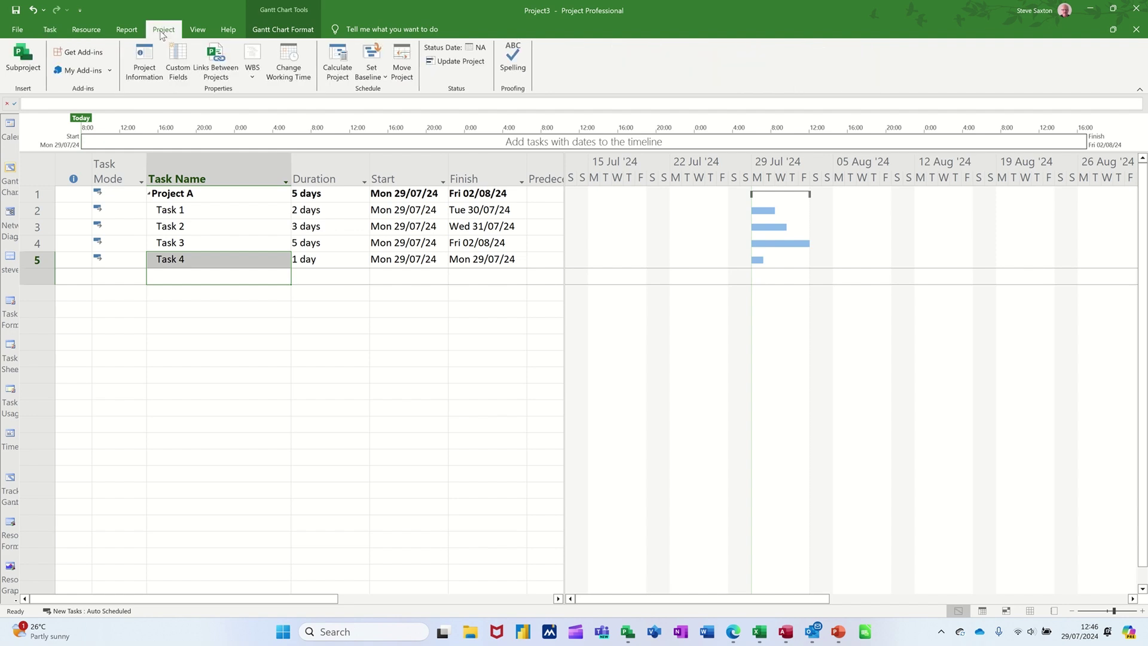
{"action": "left_click", "coordinate": [145, 74]}
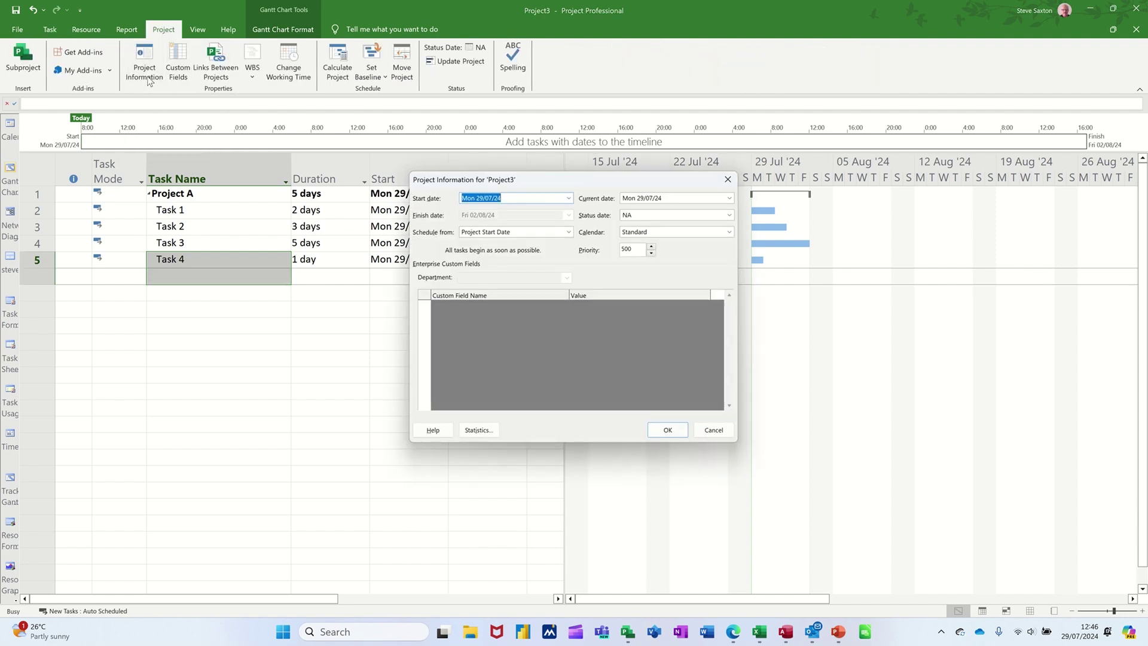
{"action": "left_click", "coordinate": [569, 198]}
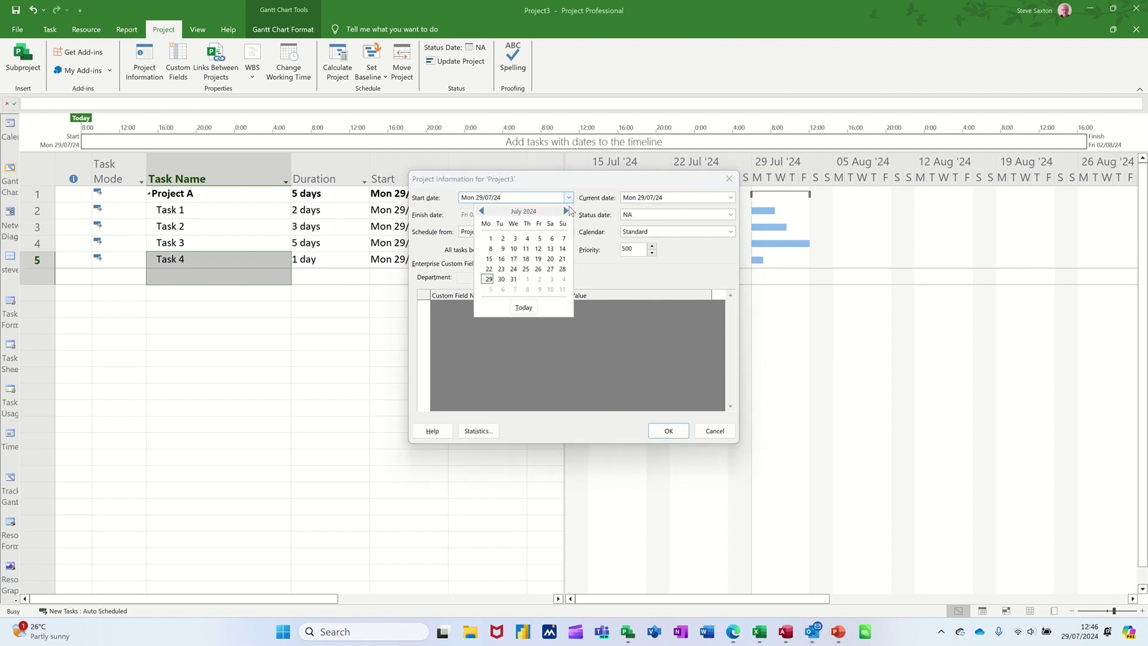
{"action": "left_click", "coordinate": [490, 269]}
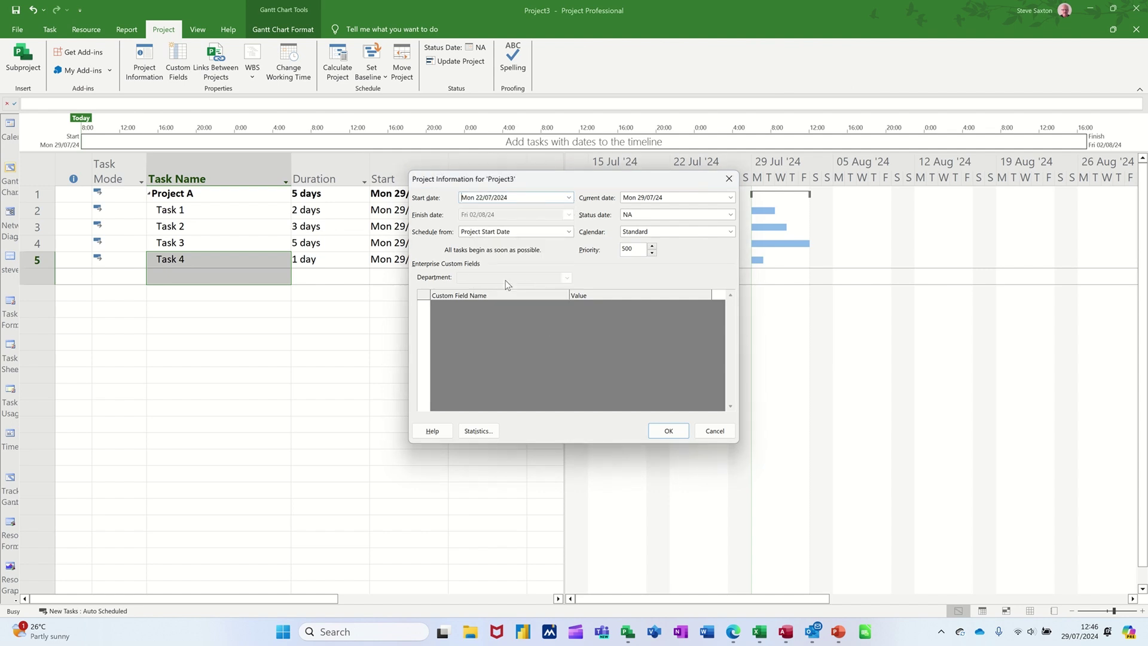
{"action": "left_click", "coordinate": [666, 430]}
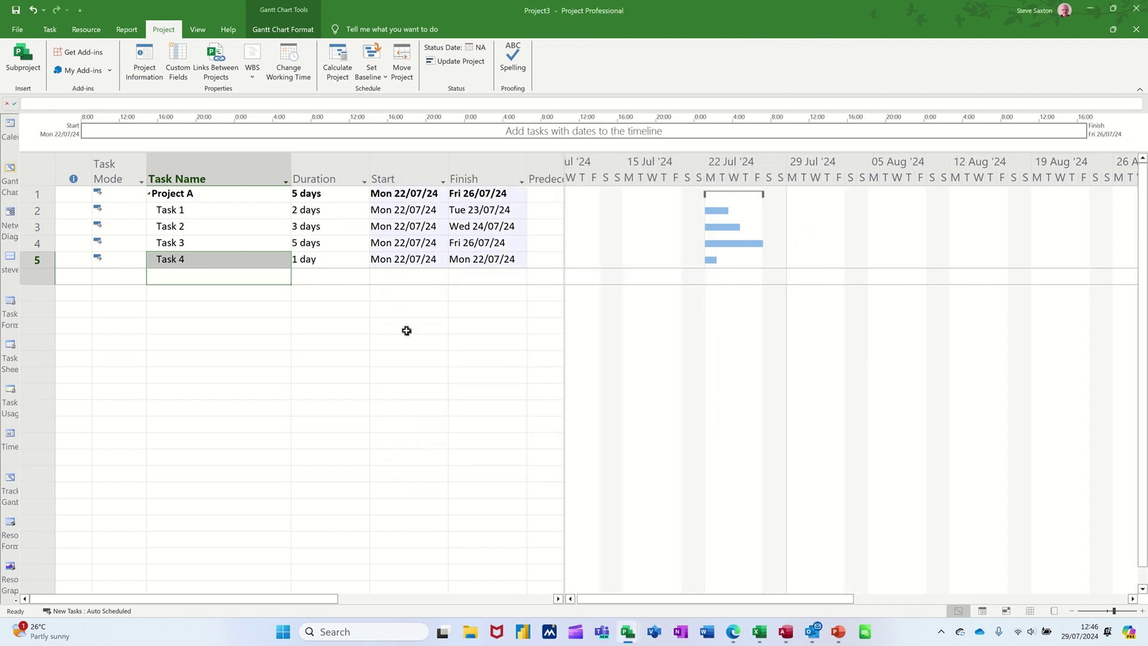
{"action": "left_click", "coordinate": [266, 227]}
{"action": "left_click", "coordinate": [289, 33]}
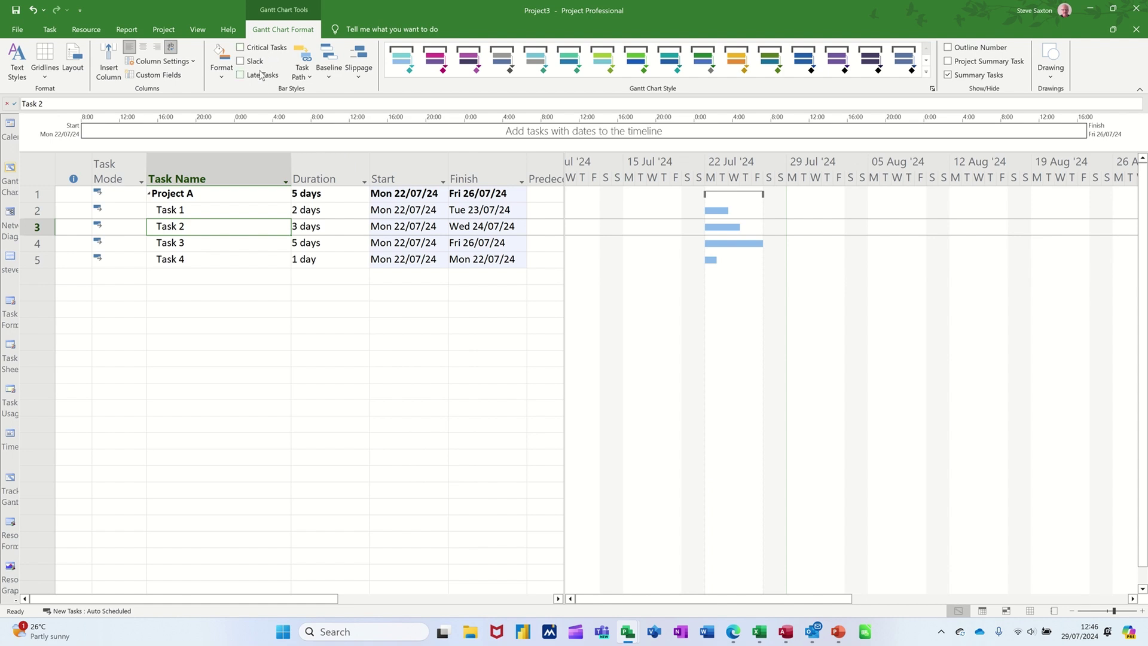
Step: Highlight critical tasks, then change Task 3's duration to 1 day and back to 5
{"action": "left_click", "coordinate": [249, 51]}
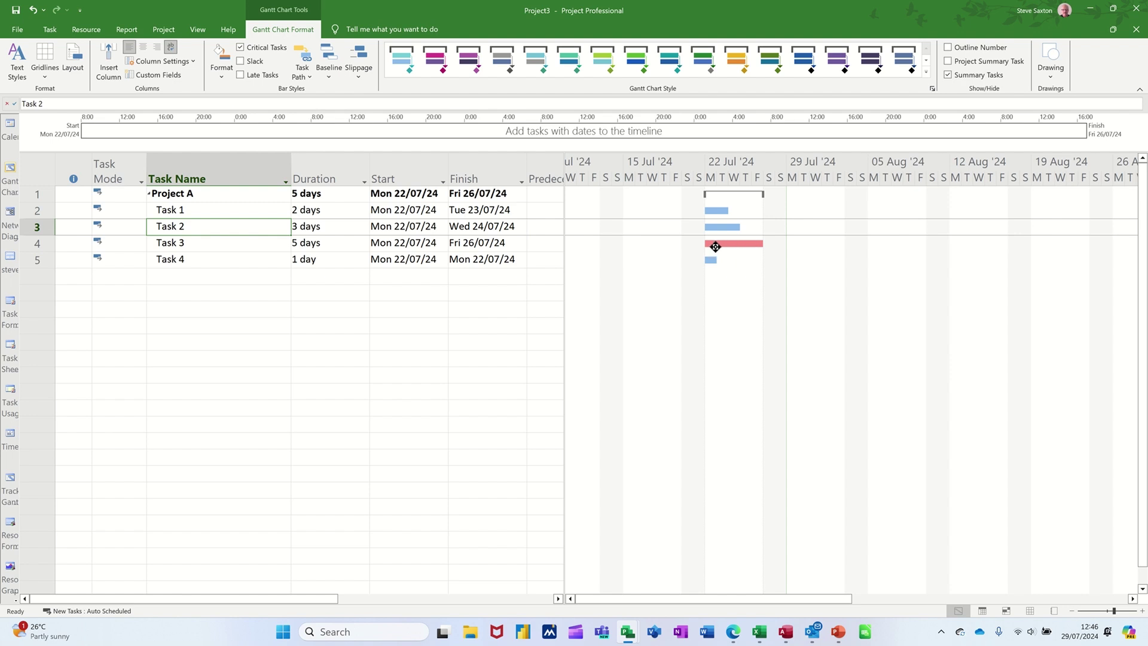
{"action": "left_click_drag", "start_coordinate": [738, 247], "coordinate": [744, 238]}
{"action": "left_click", "coordinate": [334, 241]}
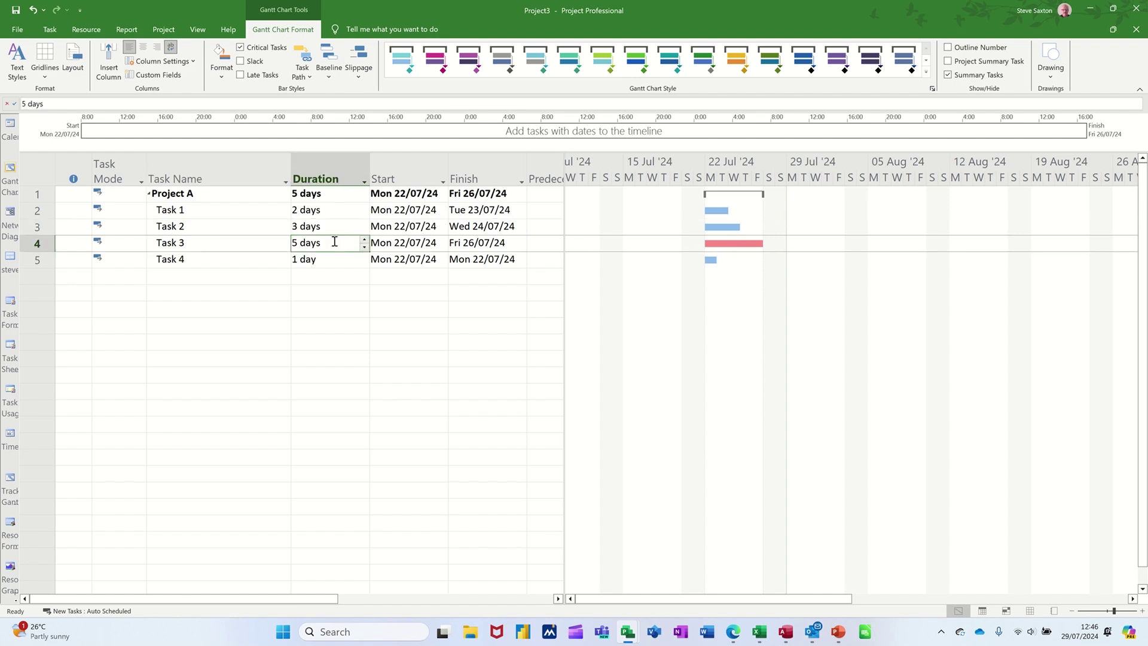
{"action": "type", "text": "1"}
{"action": "left_click", "coordinate": [346, 291]}
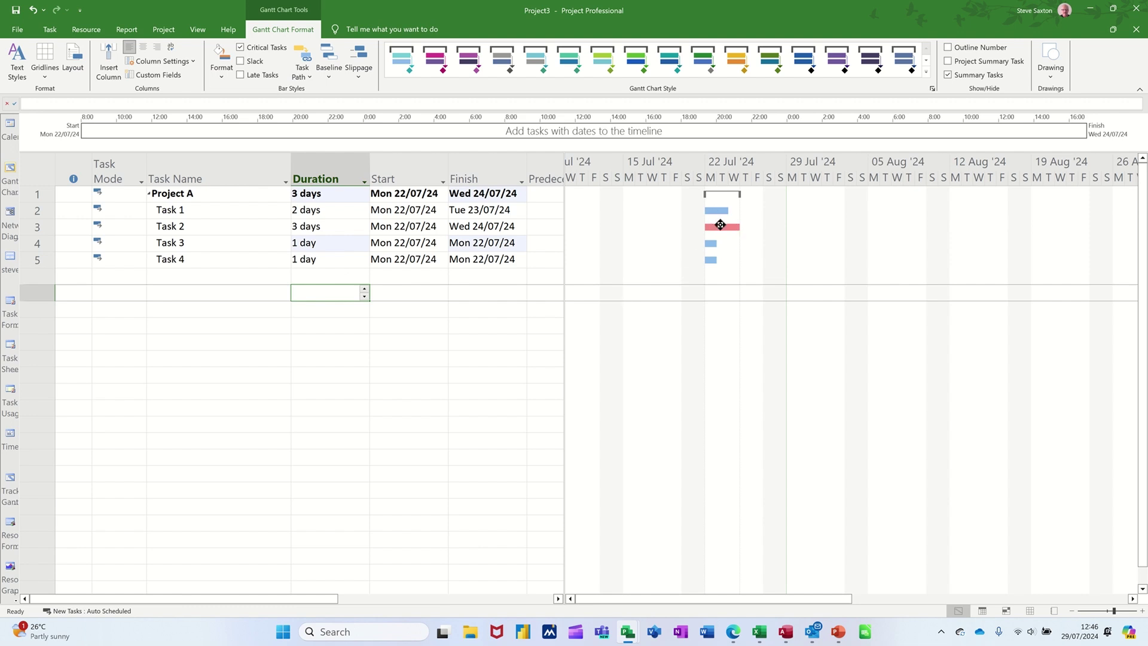
{"action": "left_click", "coordinate": [323, 243]}
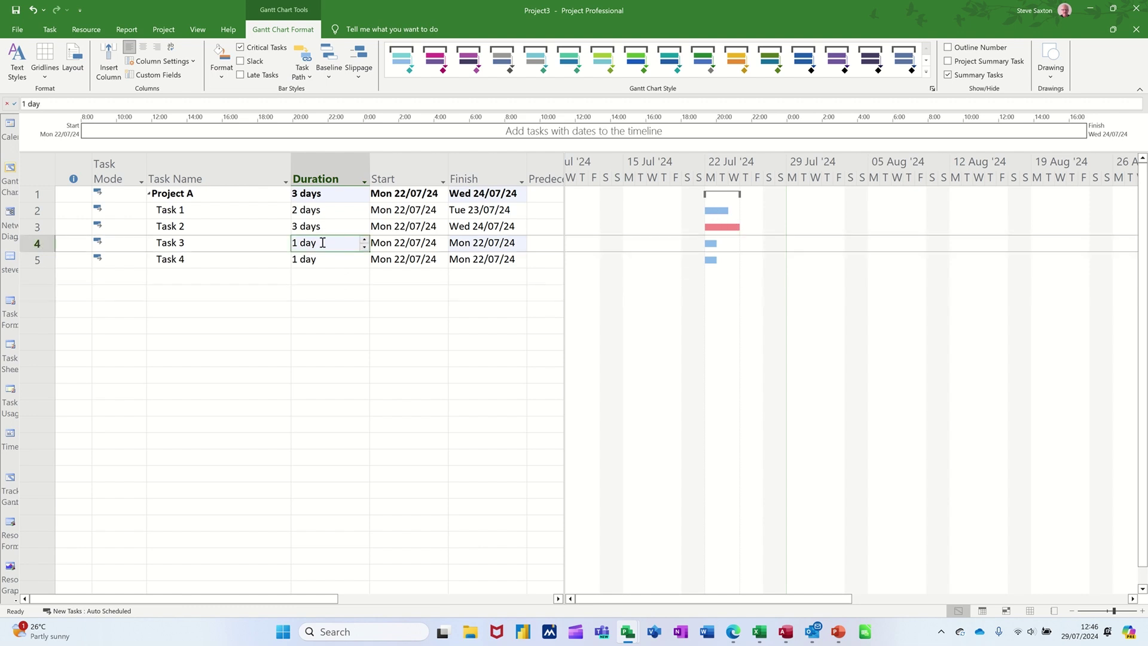
{"action": "type", "text": "5"}
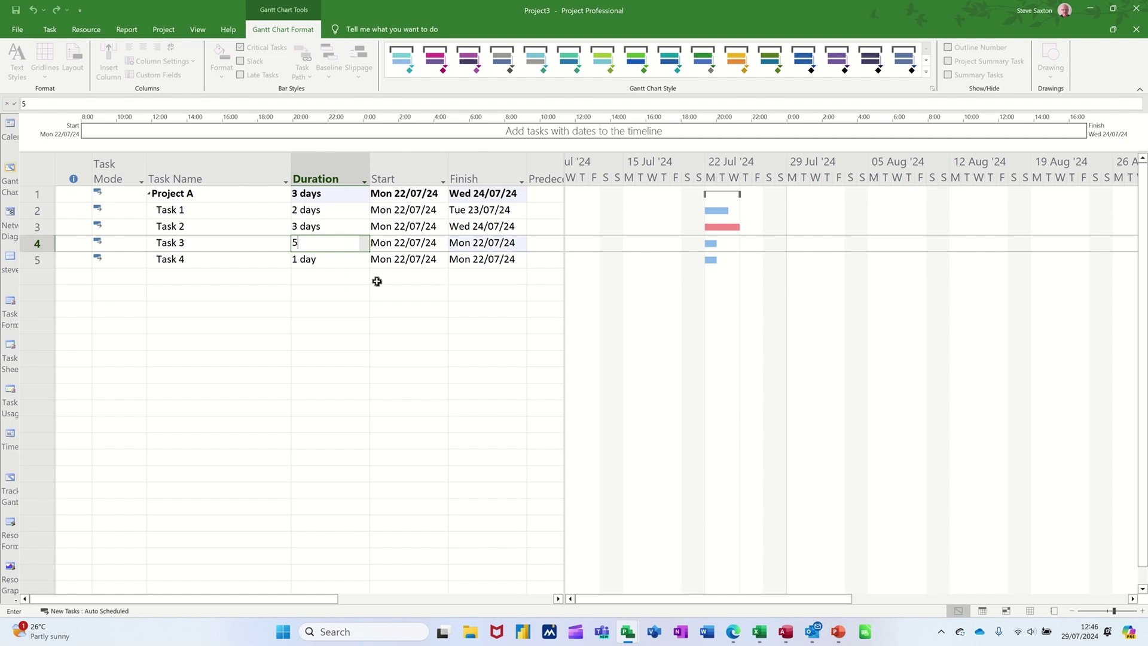
{"action": "left_click", "coordinate": [338, 276]}
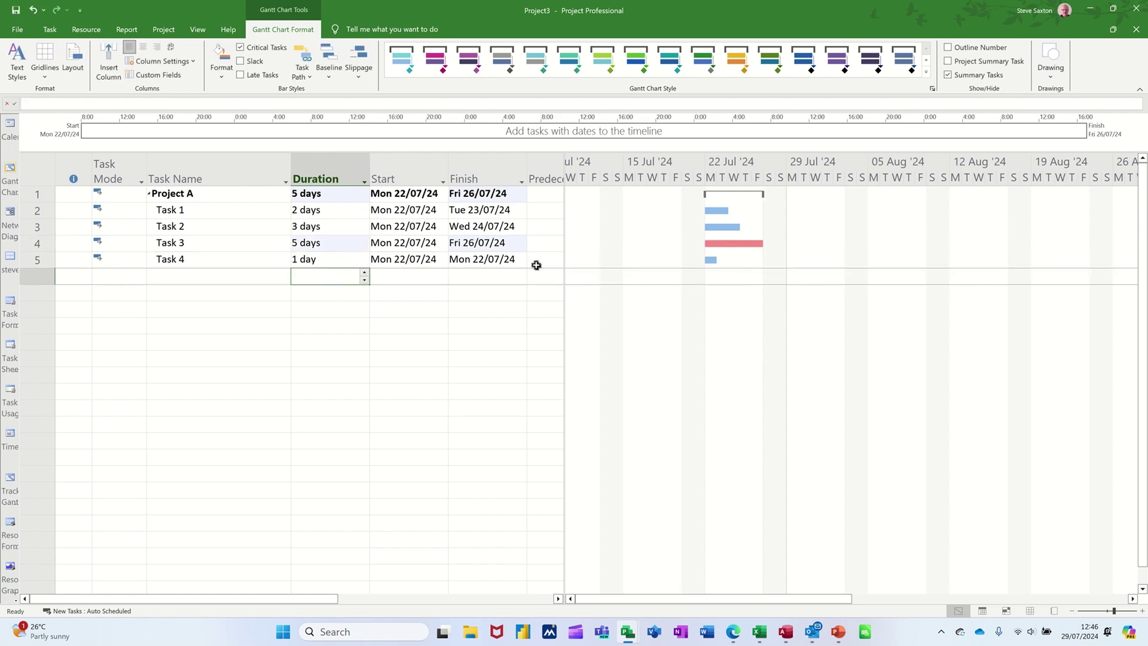
Step: Show slack lines on the Gantt bars and view Task 3's bar details
{"action": "left_click", "coordinate": [241, 61]}
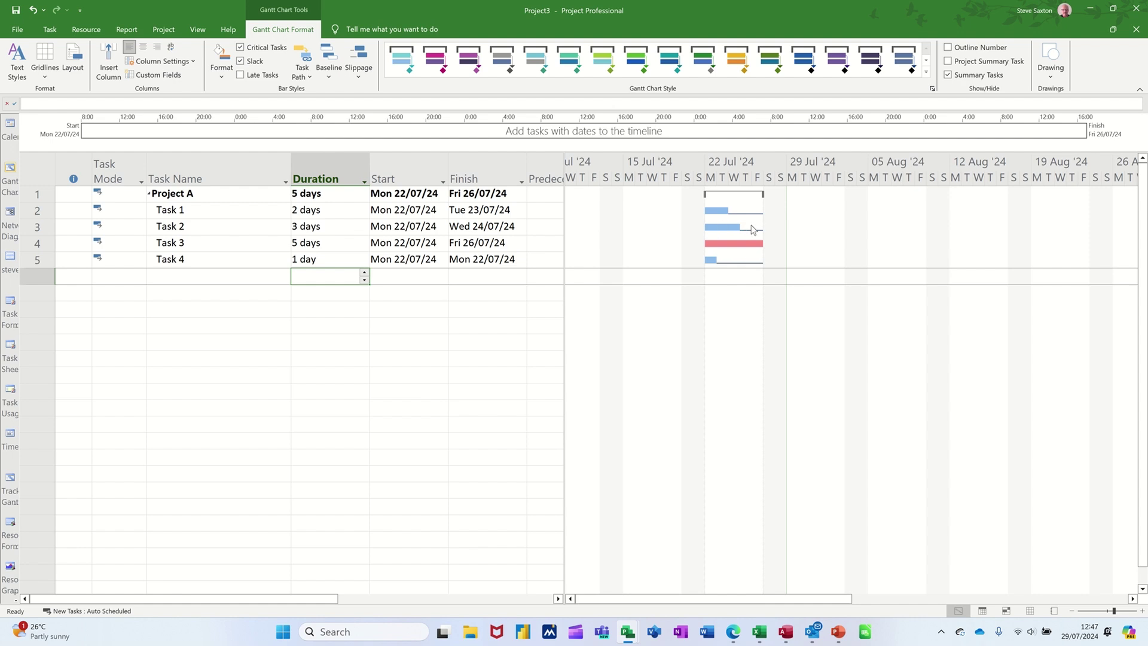
{"action": "mouse_move", "coordinate": [749, 244]}
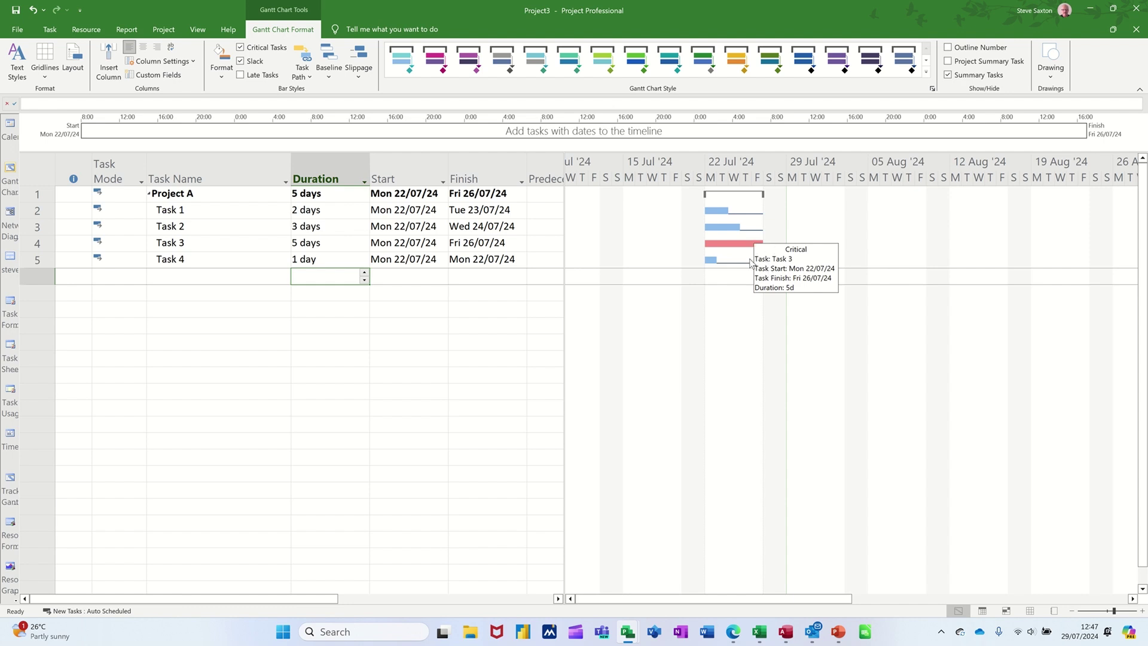
Step: Change Task 4's duration to 3 days, then to 7 days ending Tue 30/07/24
{"action": "left_click", "coordinate": [344, 264]}
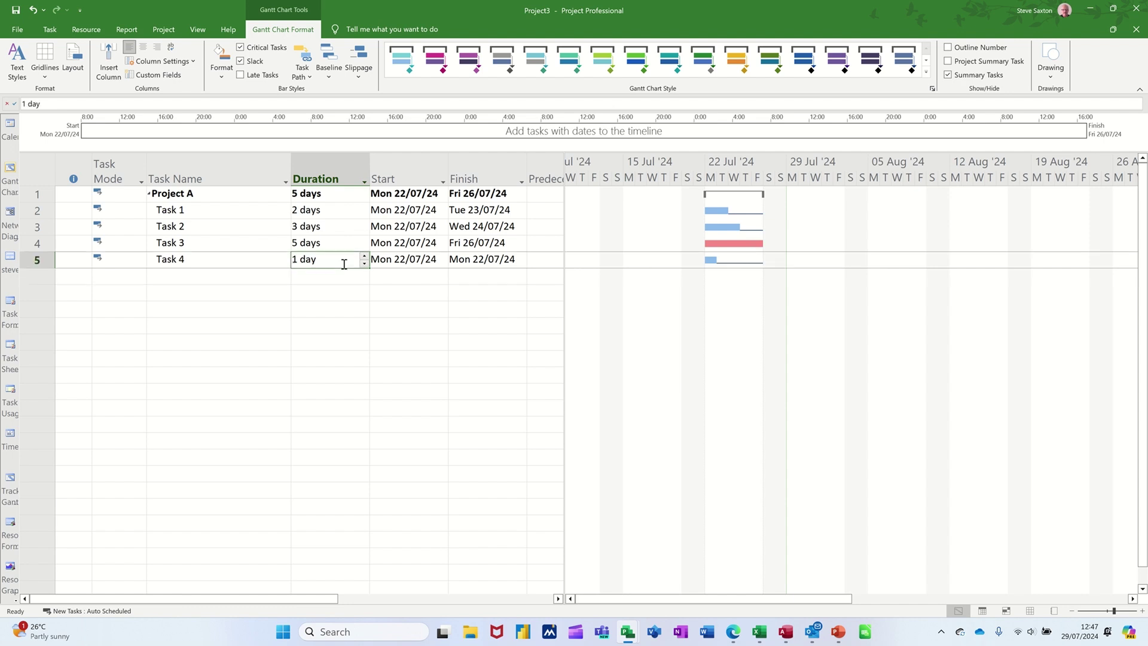
{"action": "type", "text": "3"}
{"action": "key", "text": "Return"}
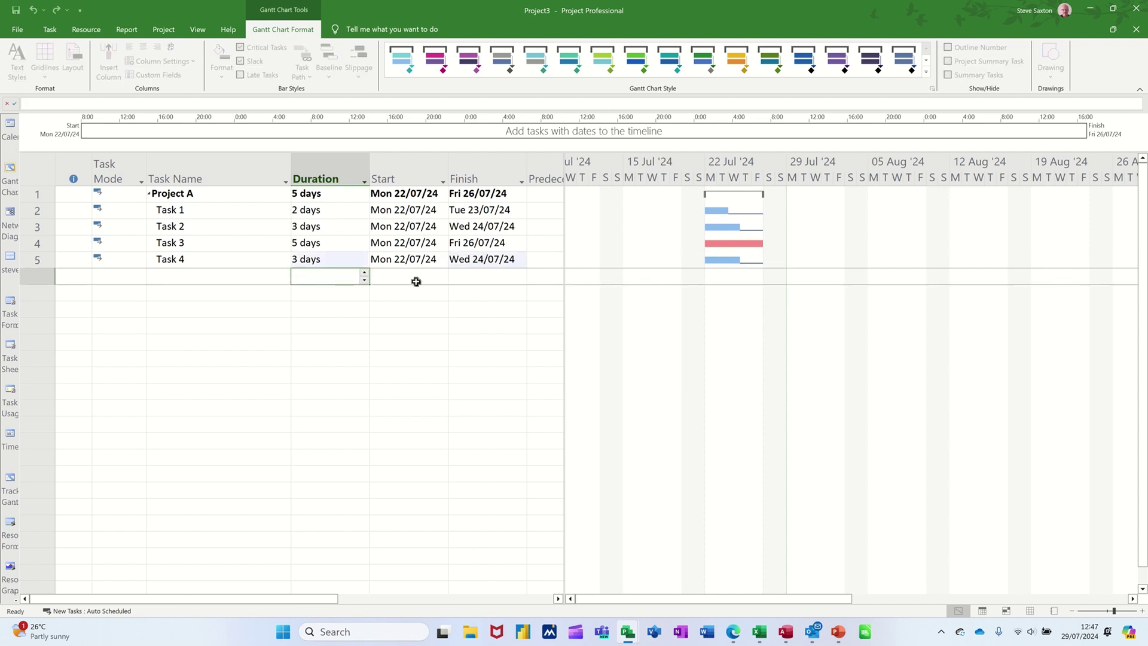
{"action": "left_click", "coordinate": [313, 263]}
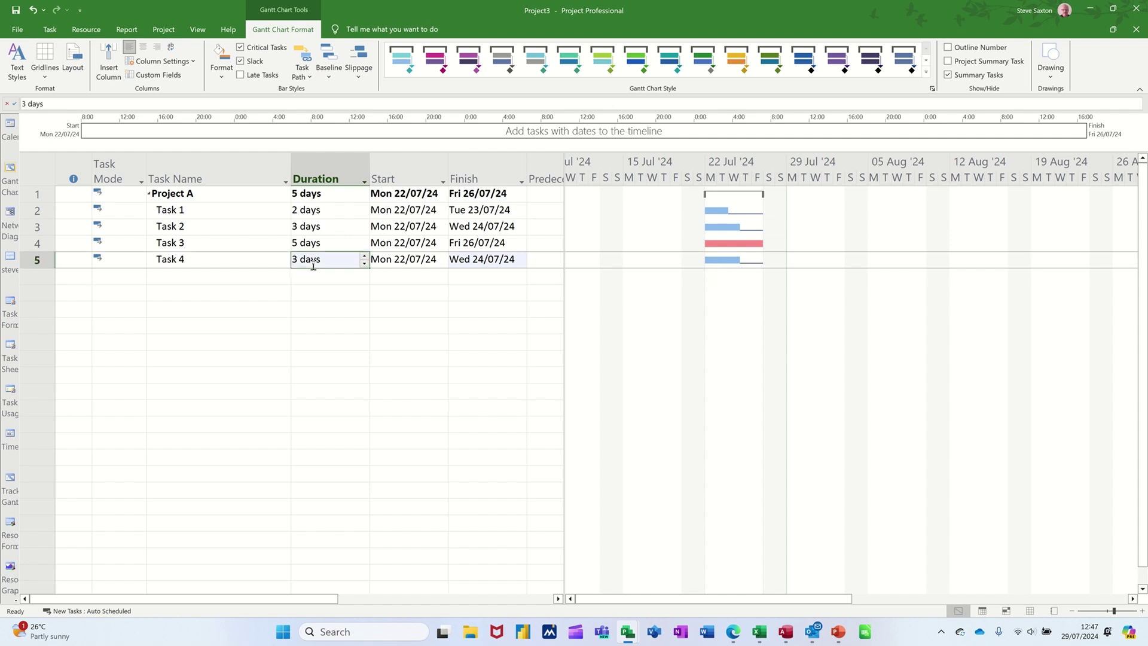
{"action": "left_click", "coordinate": [313, 265]}
{"action": "type", "text": "7"}
{"action": "key", "text": "Return"}
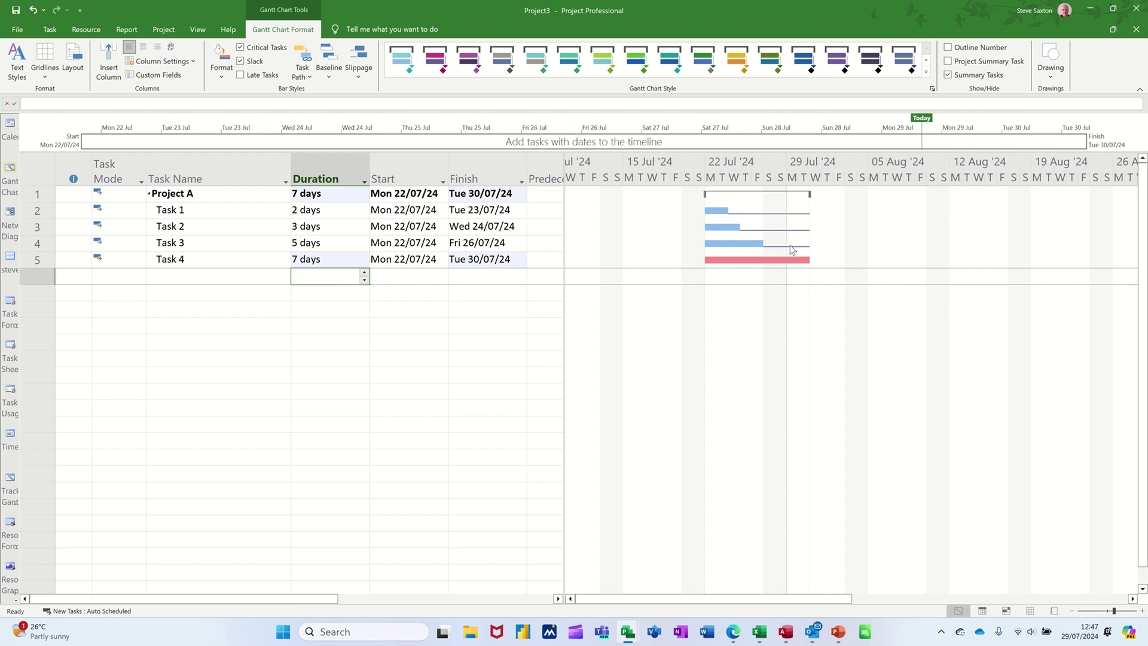
Step: Show late tasks and move Task 4's start to Mon 29/07/24 without linking it to Task 3
{"action": "left_click", "coordinate": [241, 75]}
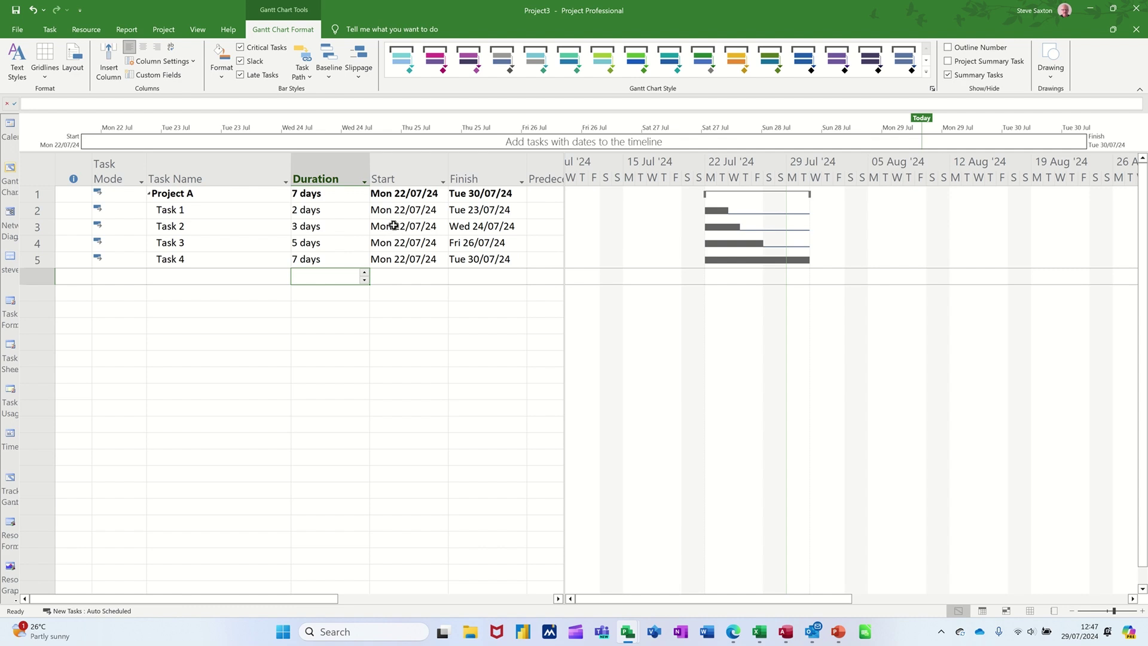
{"action": "left_click", "coordinate": [404, 259]}
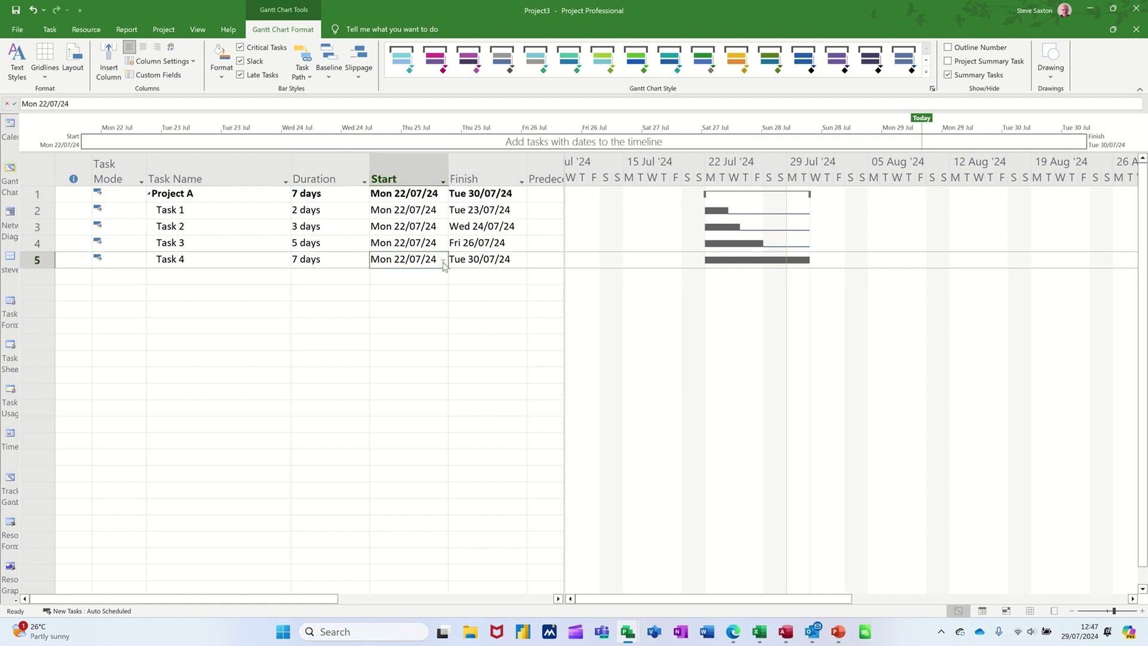
{"action": "left_click", "coordinate": [443, 261]}
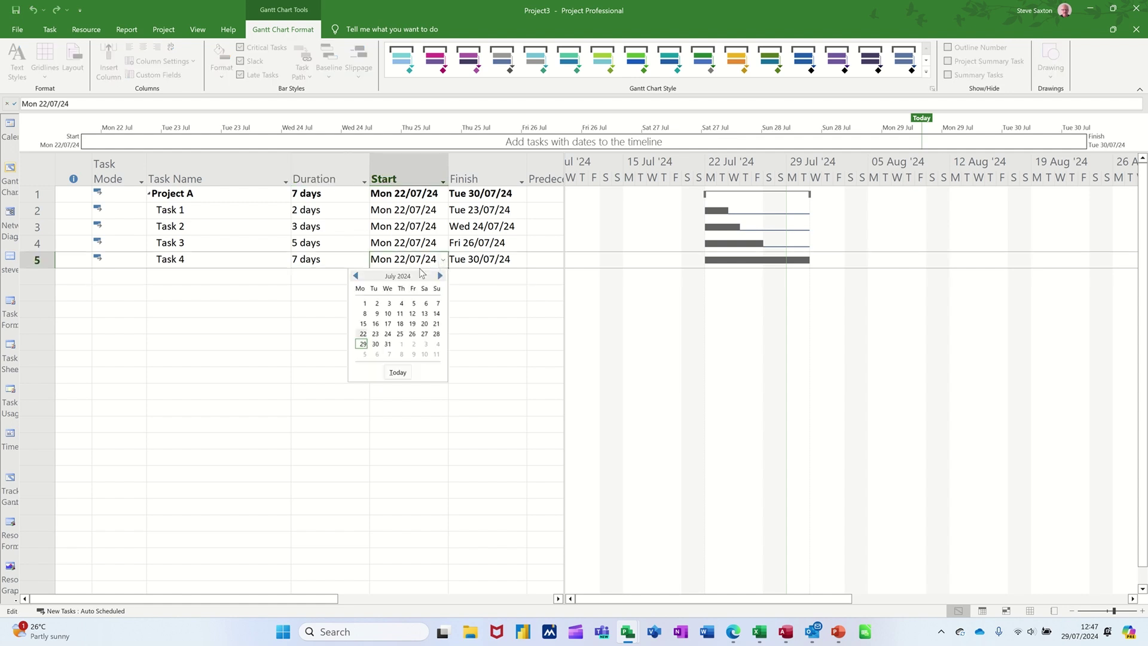
{"action": "left_click", "coordinate": [363, 344]}
{"action": "left_click", "coordinate": [483, 328]}
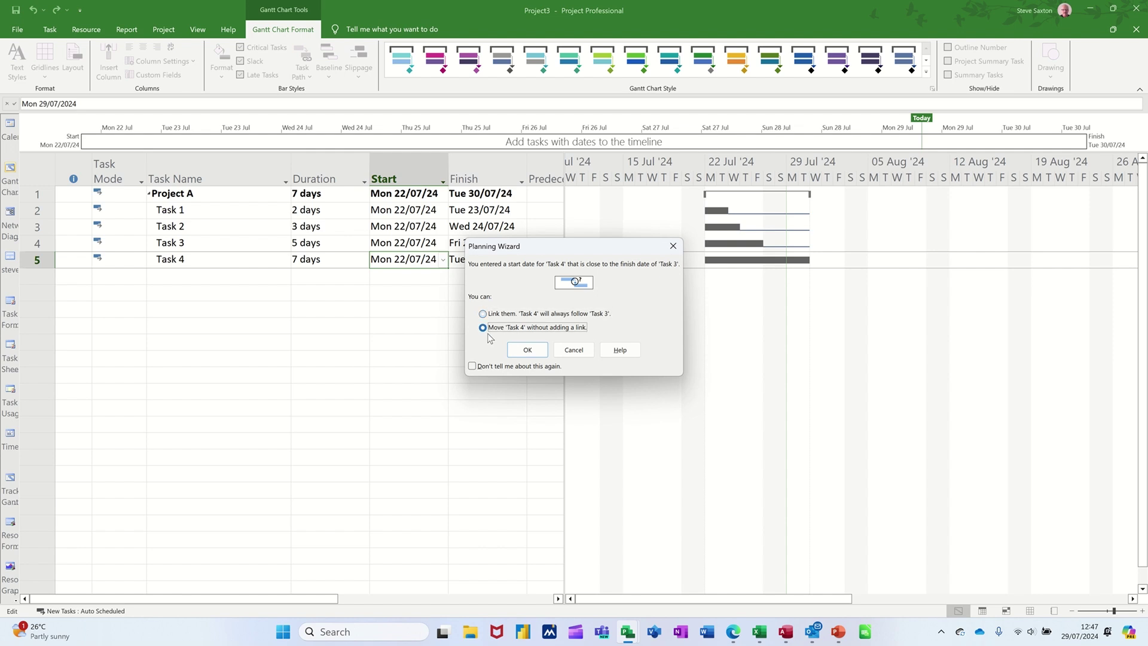
{"action": "left_click", "coordinate": [526, 350]}
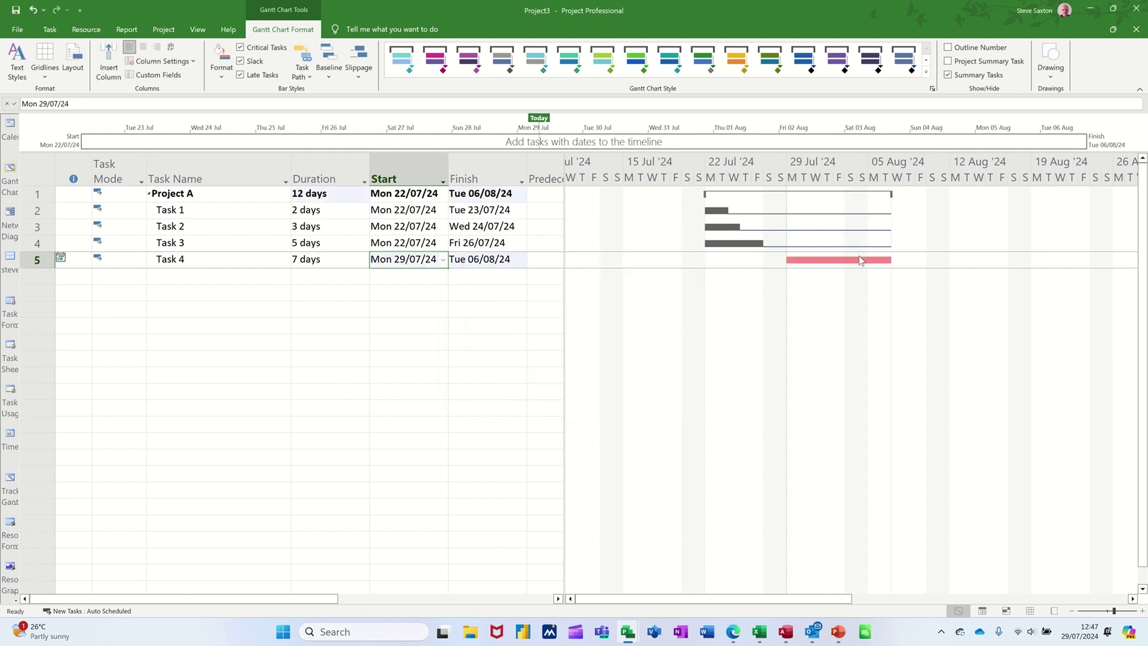
Step: Turn off critical task highlighting and slack lines on the chart
{"action": "left_click", "coordinate": [240, 47]}
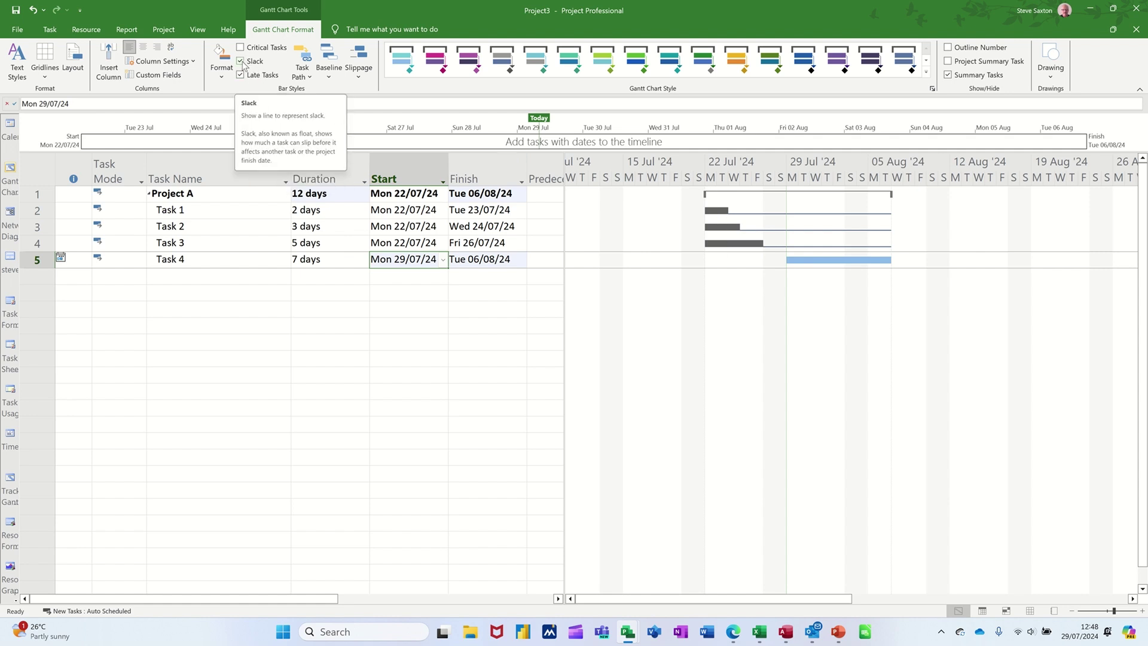
{"action": "left_click", "coordinate": [241, 62]}
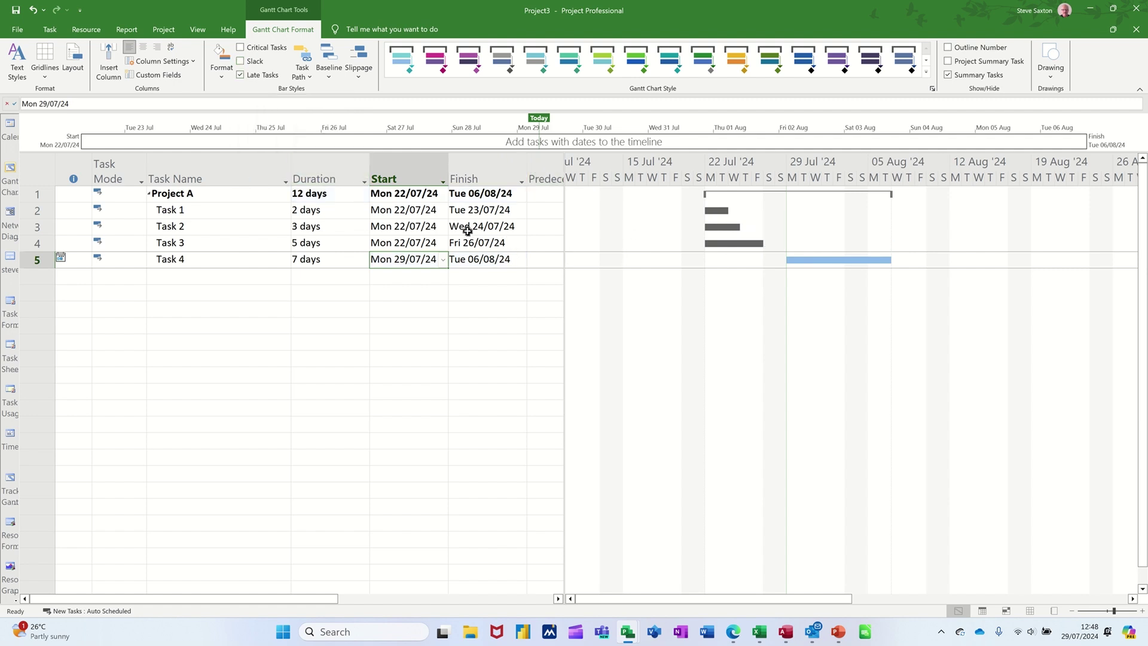
{"action": "scroll", "coordinate": [362, 89], "scroll_direction": "up", "scroll_amount": 3}
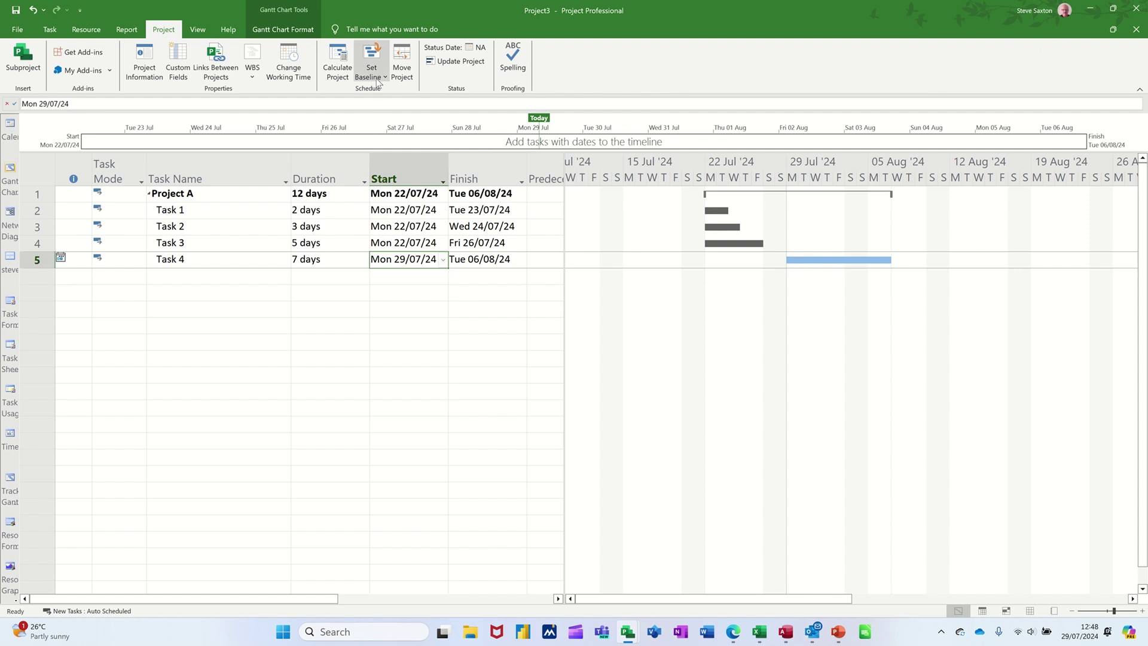
Step: Save a baseline for the entire project
{"action": "left_click", "coordinate": [377, 78]}
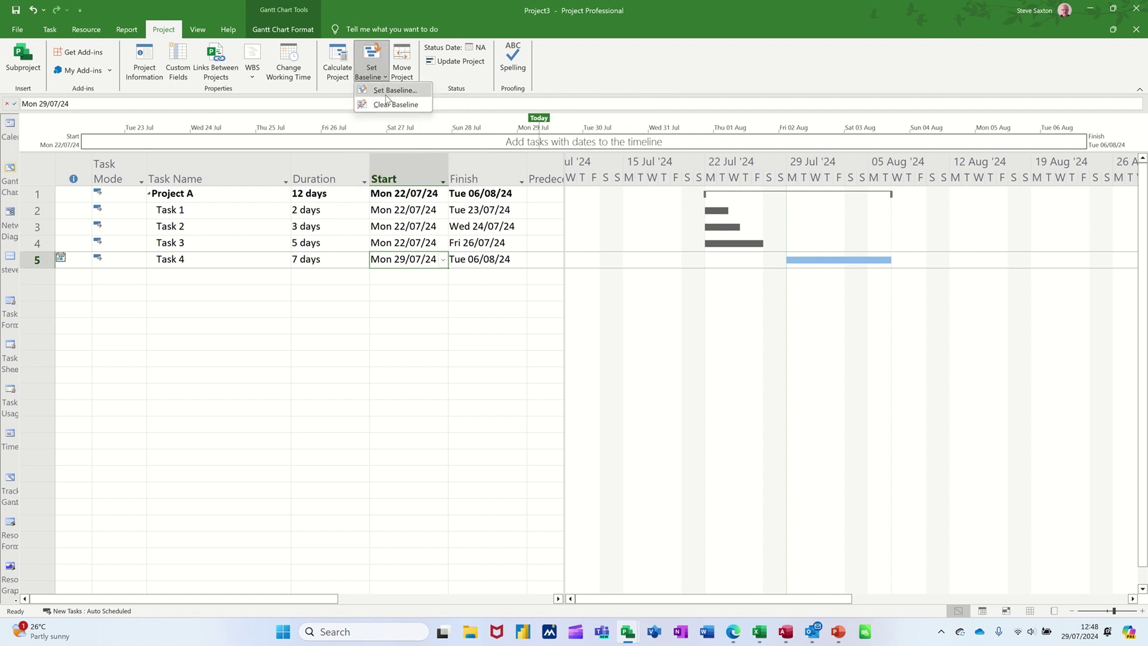
{"action": "left_click", "coordinate": [388, 90]}
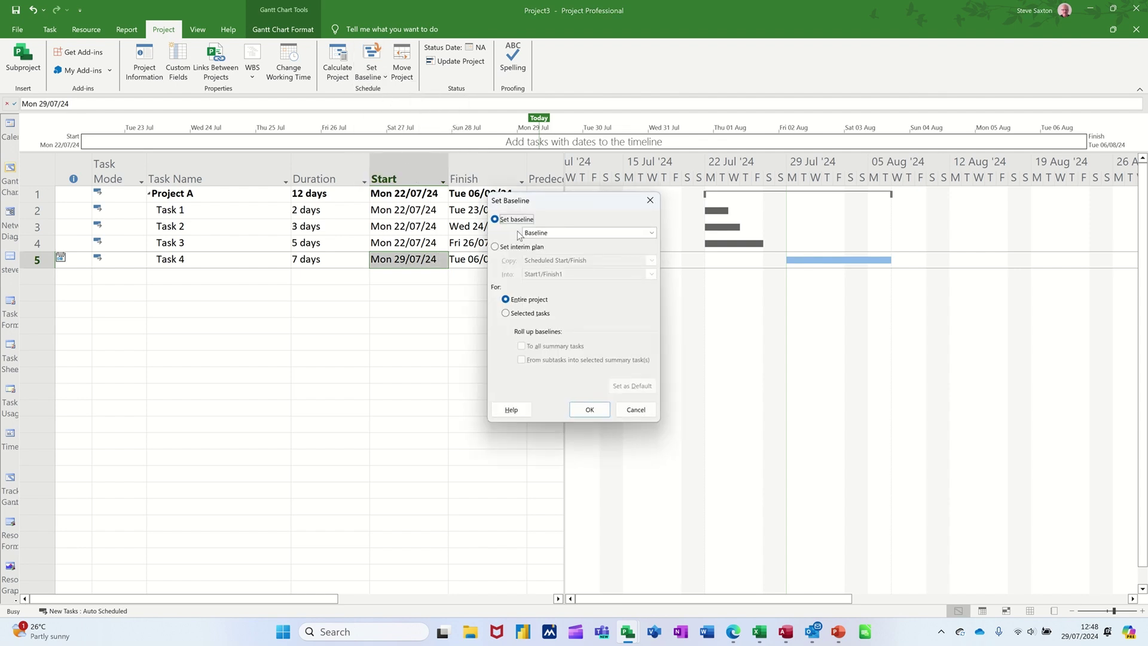
{"action": "left_click", "coordinate": [587, 411]}
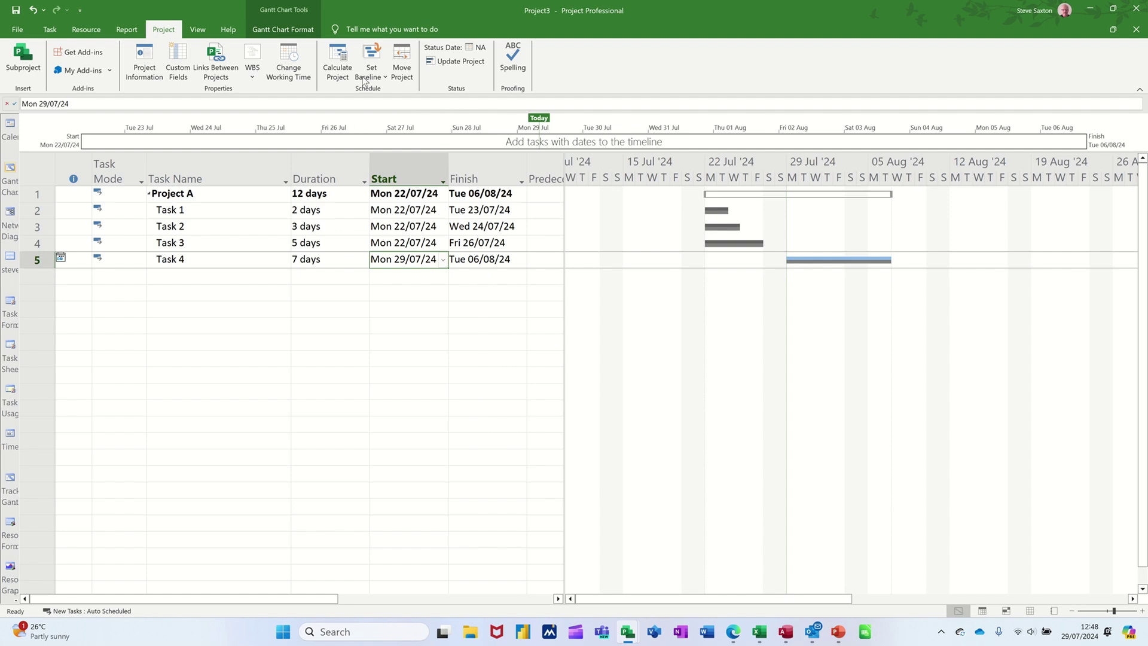
{"action": "left_click", "coordinate": [286, 30]}
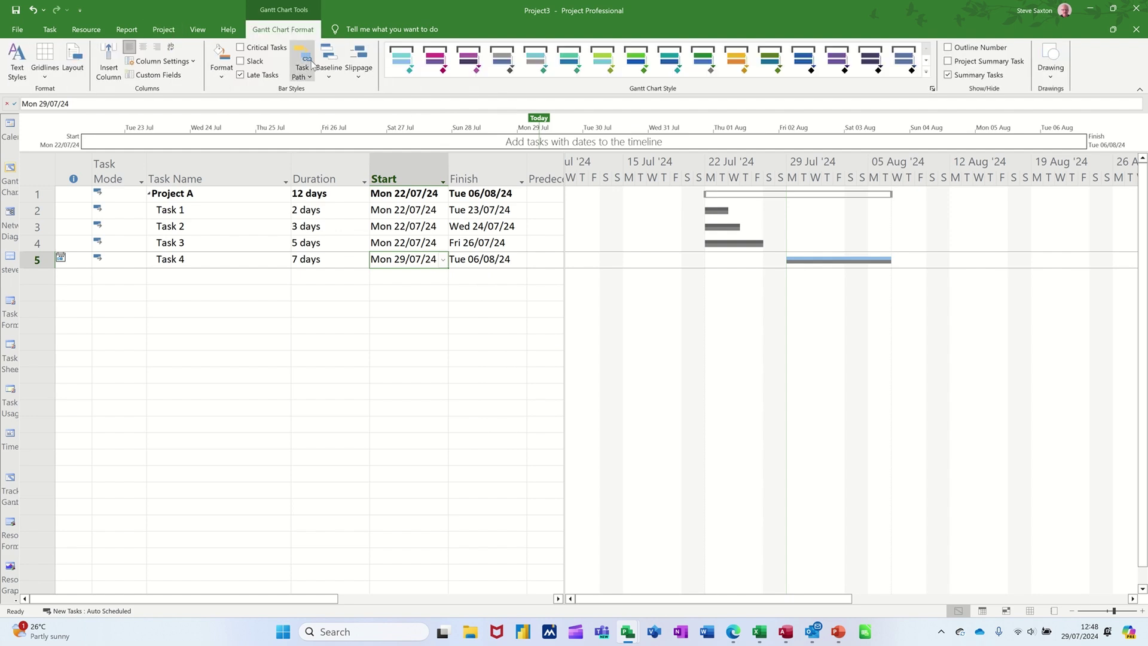
{"action": "left_click", "coordinate": [334, 76]}
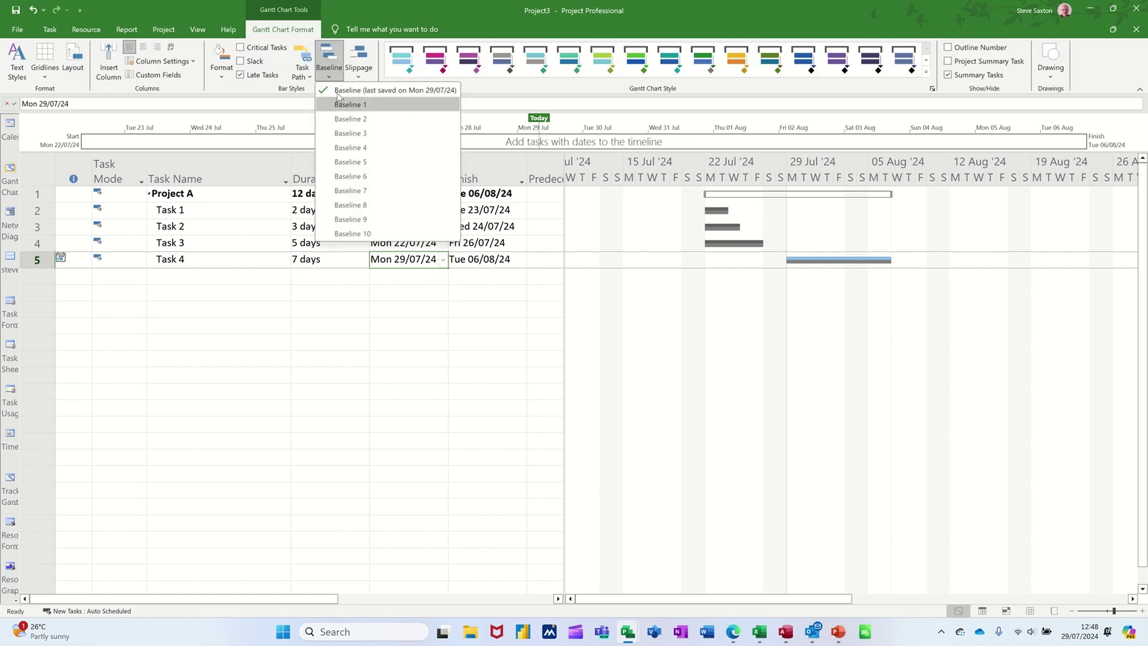
{"action": "left_click", "coordinate": [358, 73]}
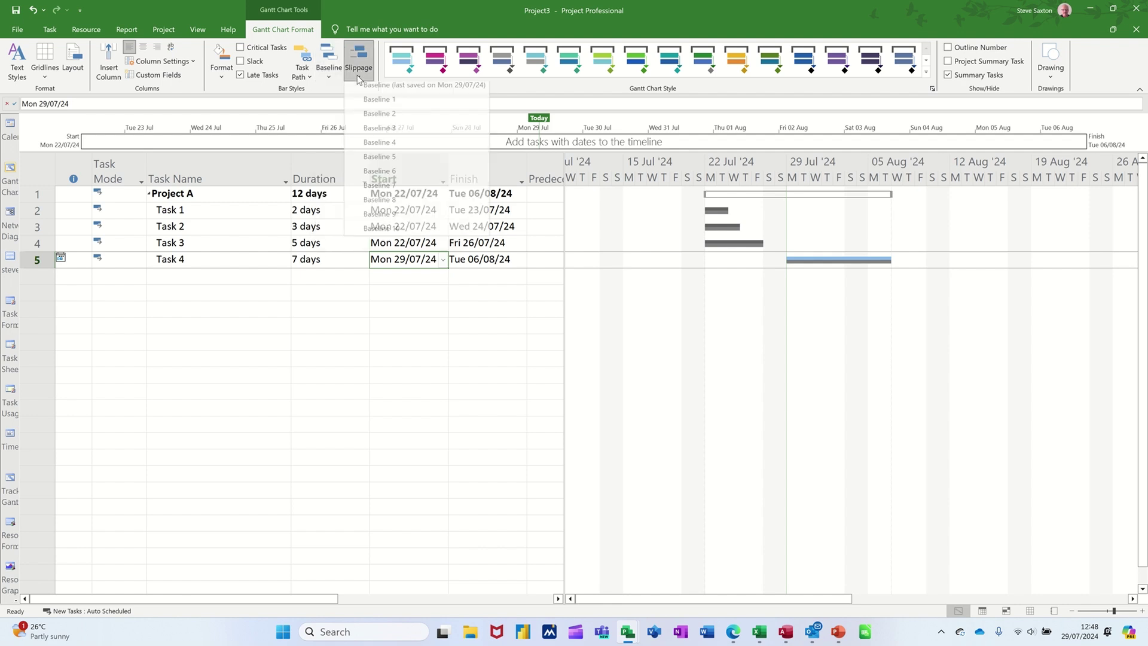
{"action": "left_click", "coordinate": [363, 91]}
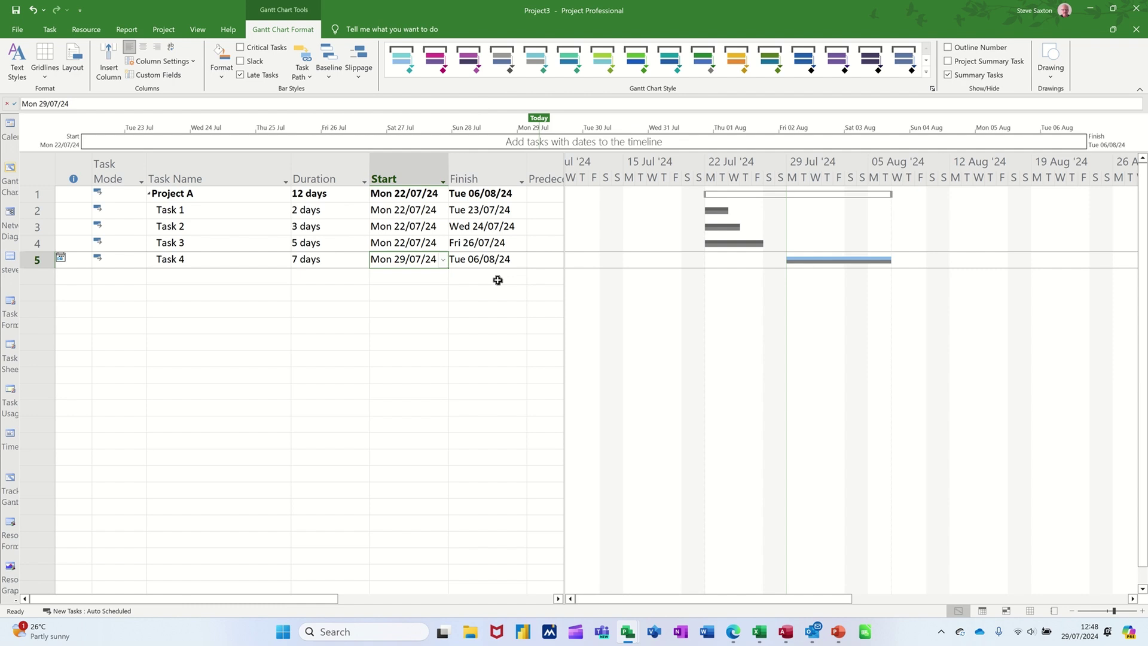
Step: Link Tasks 1–4 finish-to-start so Project A runs 17 days to Tue 13/08/24
{"action": "left_click", "coordinate": [414, 210]}
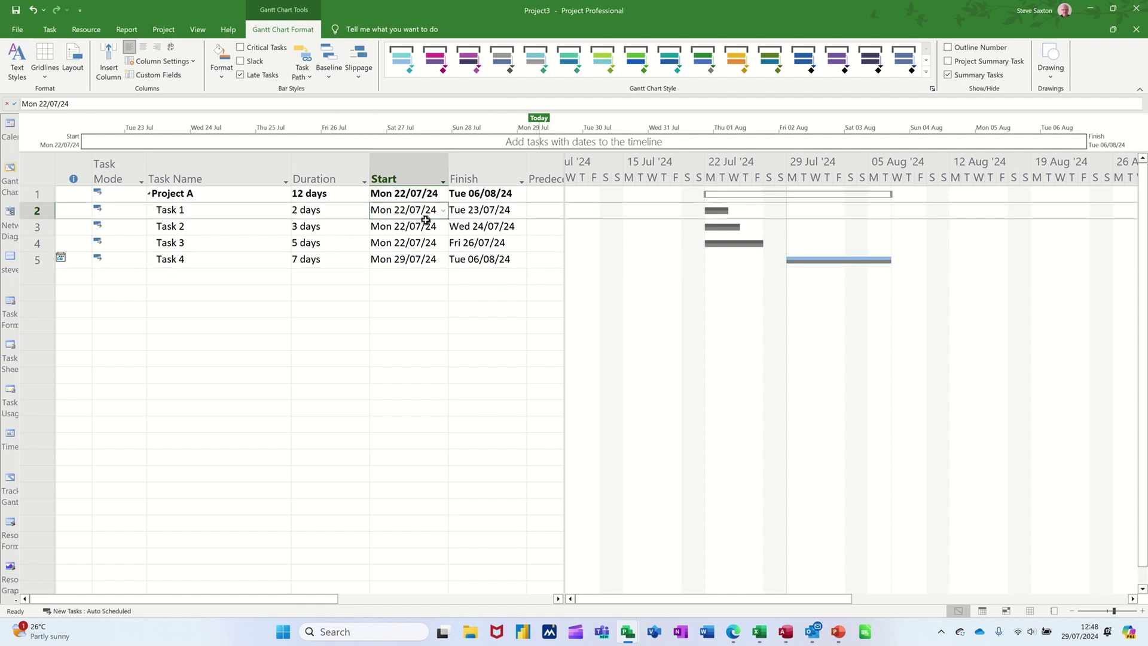
{"action": "left_click", "coordinate": [359, 286]}
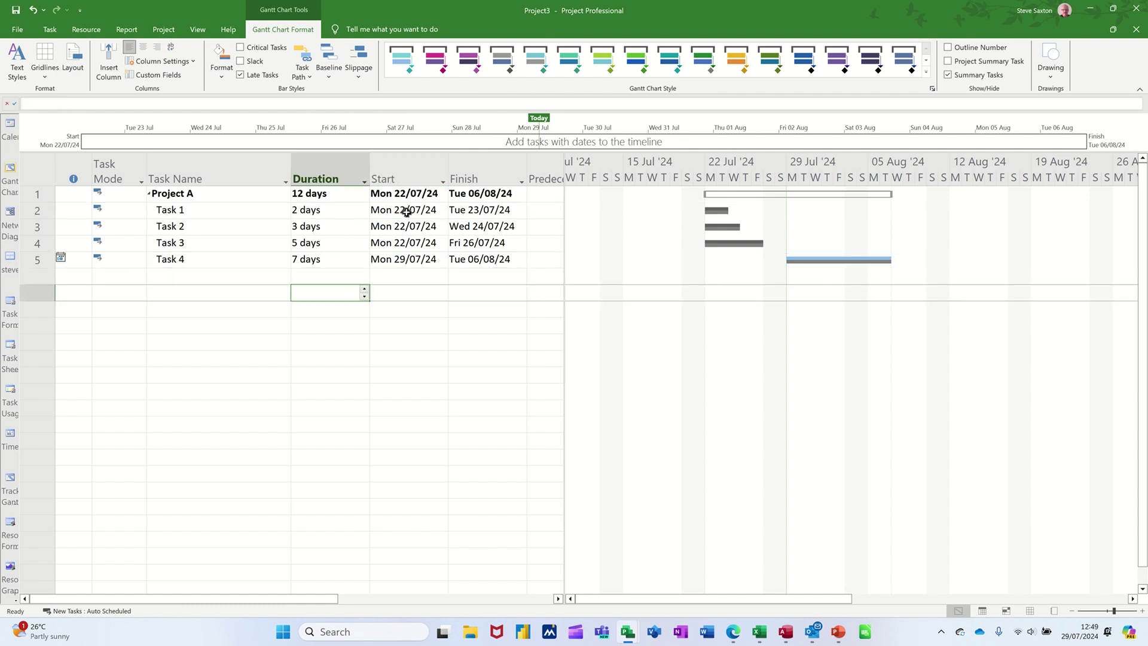
{"action": "left_click_drag", "start_coordinate": [408, 210], "coordinate": [409, 257]}
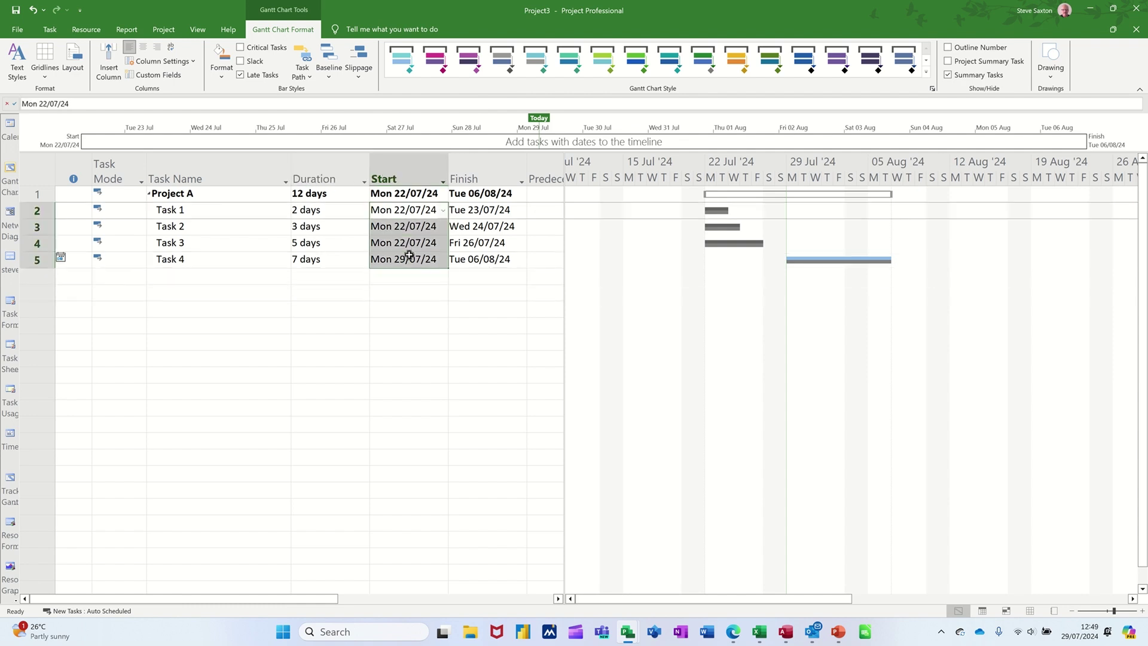
{"action": "left_click", "coordinate": [49, 29]}
{"action": "left_click", "coordinate": [291, 71]}
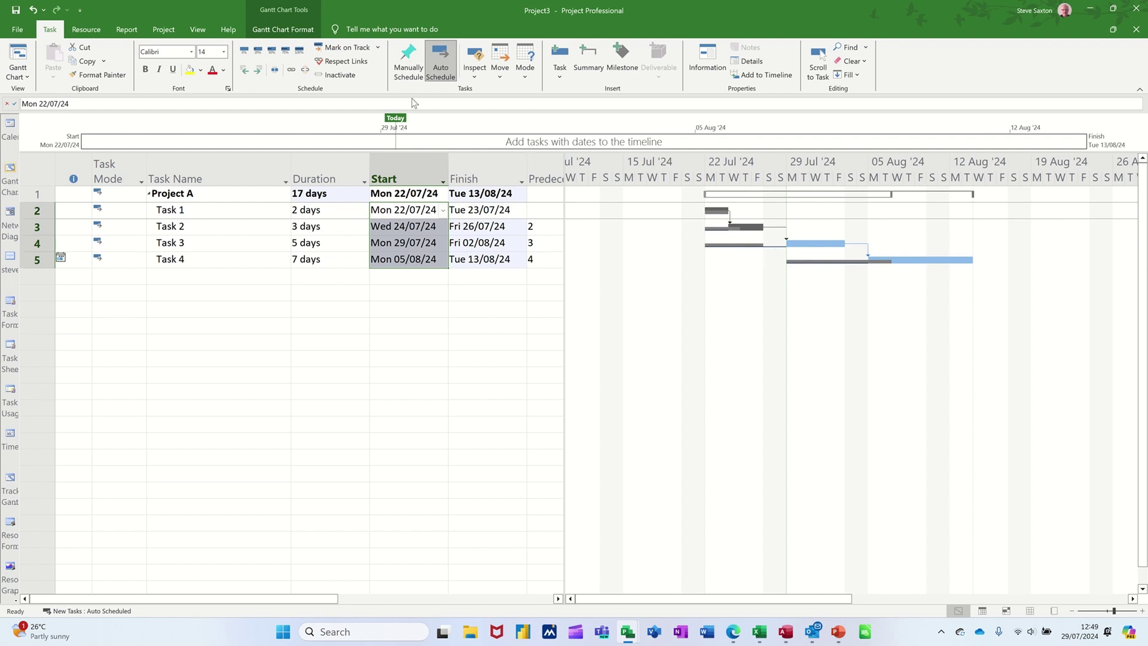
Step: On Gantt Chart Format, hide the baseline bars, then show the saved baseline bars again
{"action": "left_click", "coordinate": [283, 29]}
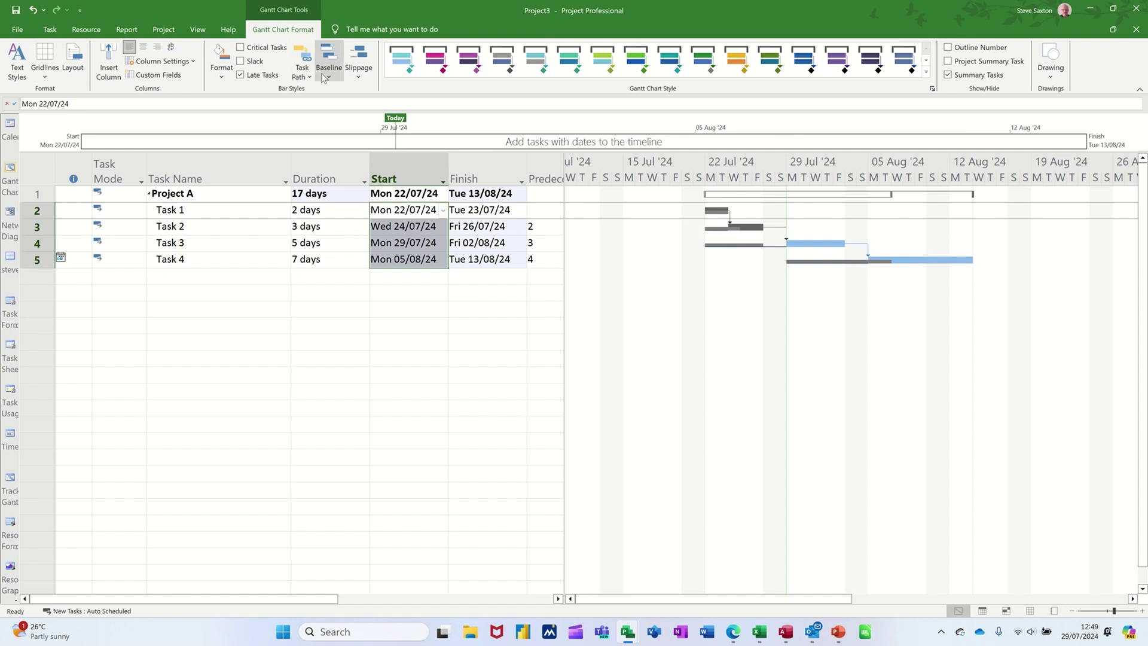
{"action": "left_click", "coordinate": [328, 76]}
{"action": "left_click", "coordinate": [330, 91]}
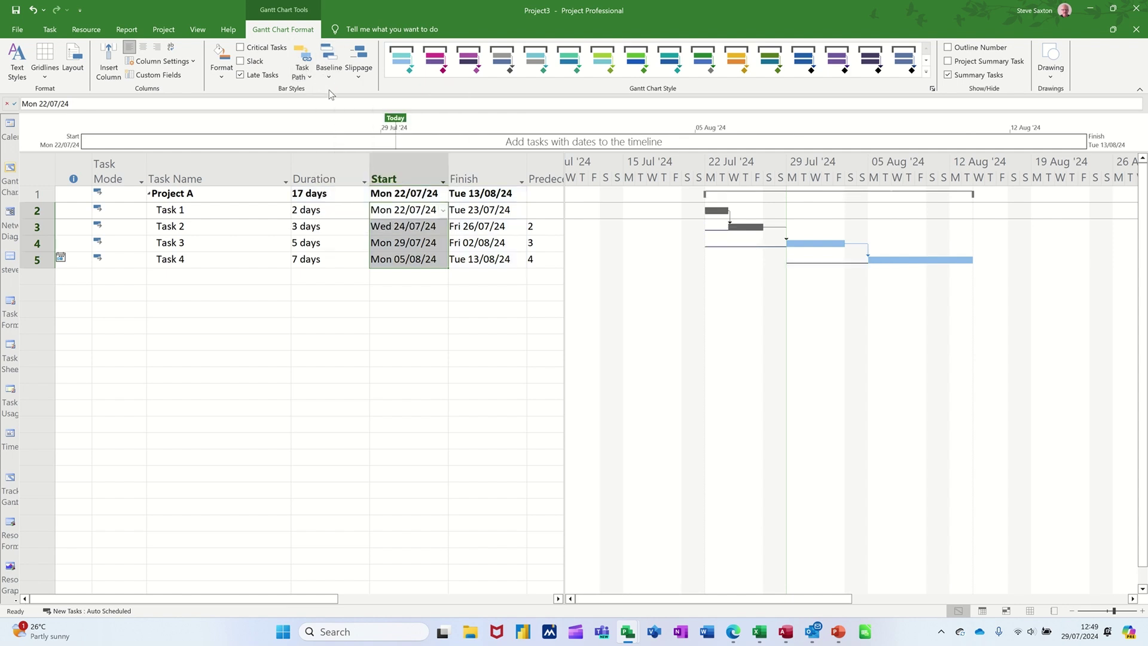
{"action": "left_click", "coordinate": [329, 73]}
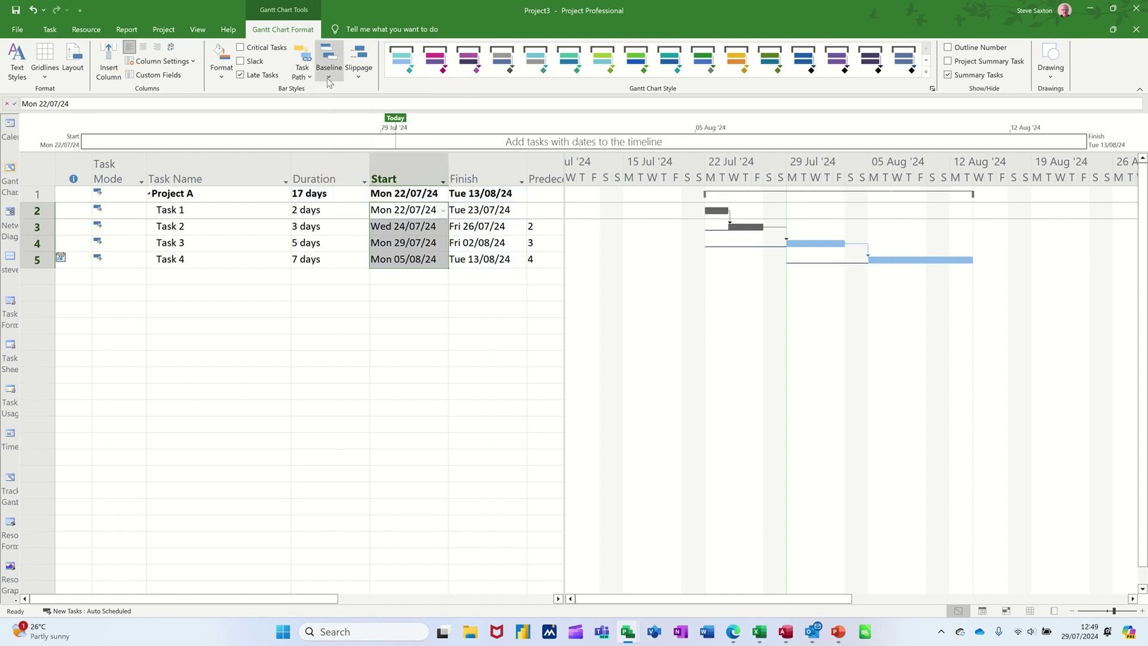
{"action": "left_click", "coordinate": [334, 91]}
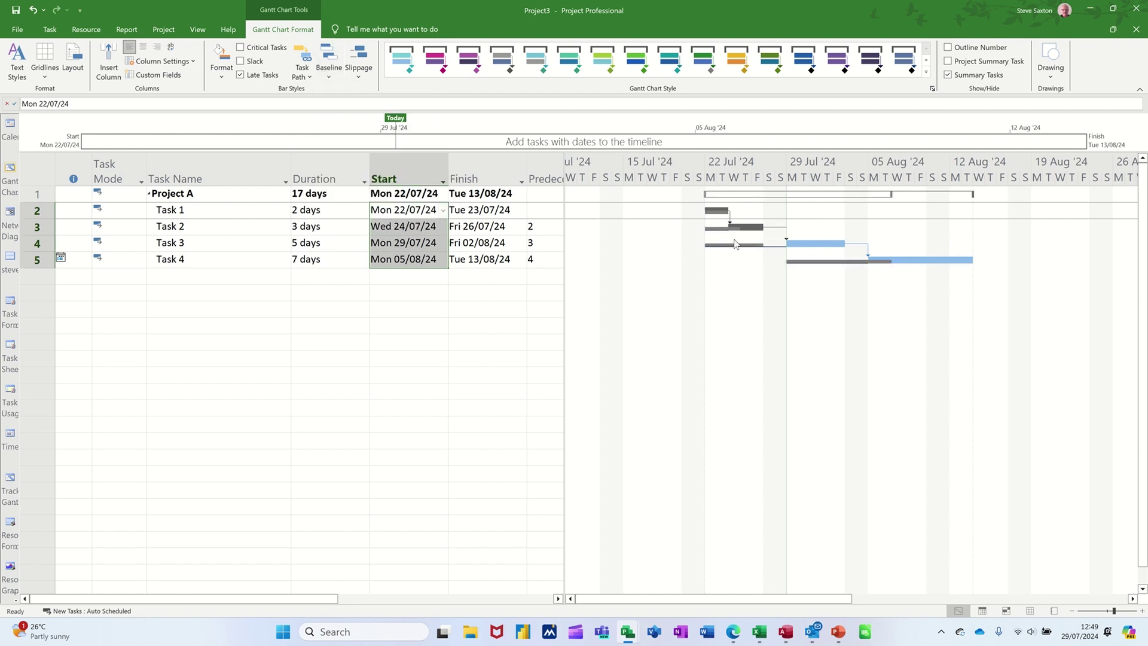
Step: Show slippage lines against the saved baseline, then hide the baseline bars again
{"action": "left_click", "coordinate": [365, 80]}
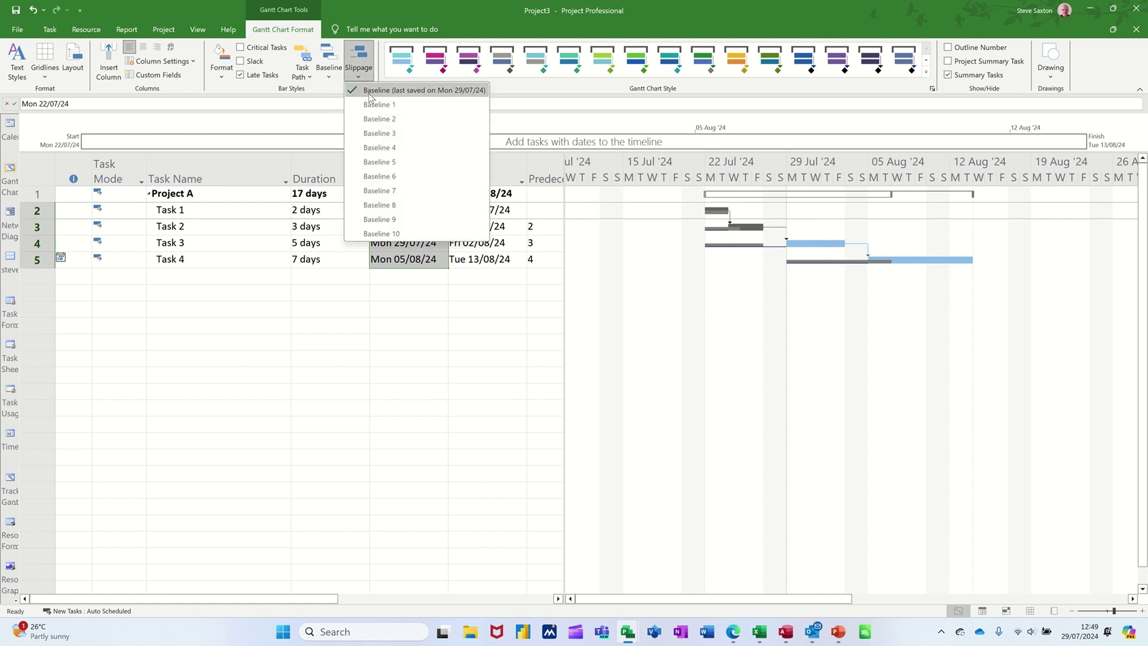
{"action": "left_click", "coordinate": [369, 94]}
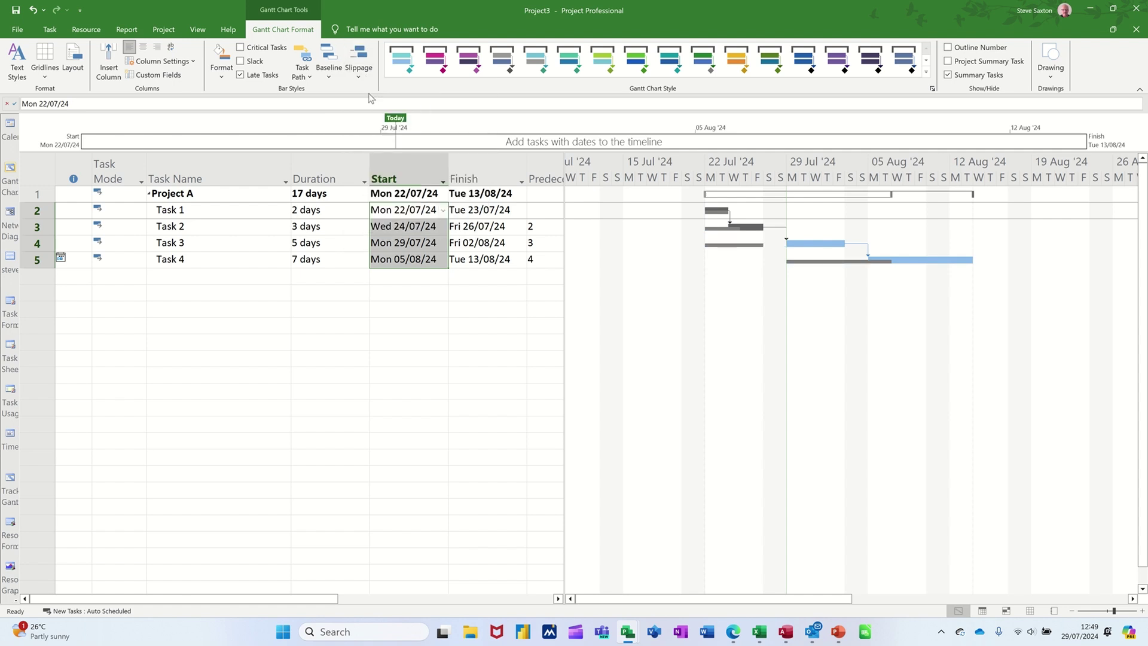
{"action": "left_click", "coordinate": [358, 69]}
{"action": "left_click", "coordinate": [383, 93]}
{"action": "left_click", "coordinate": [330, 75]}
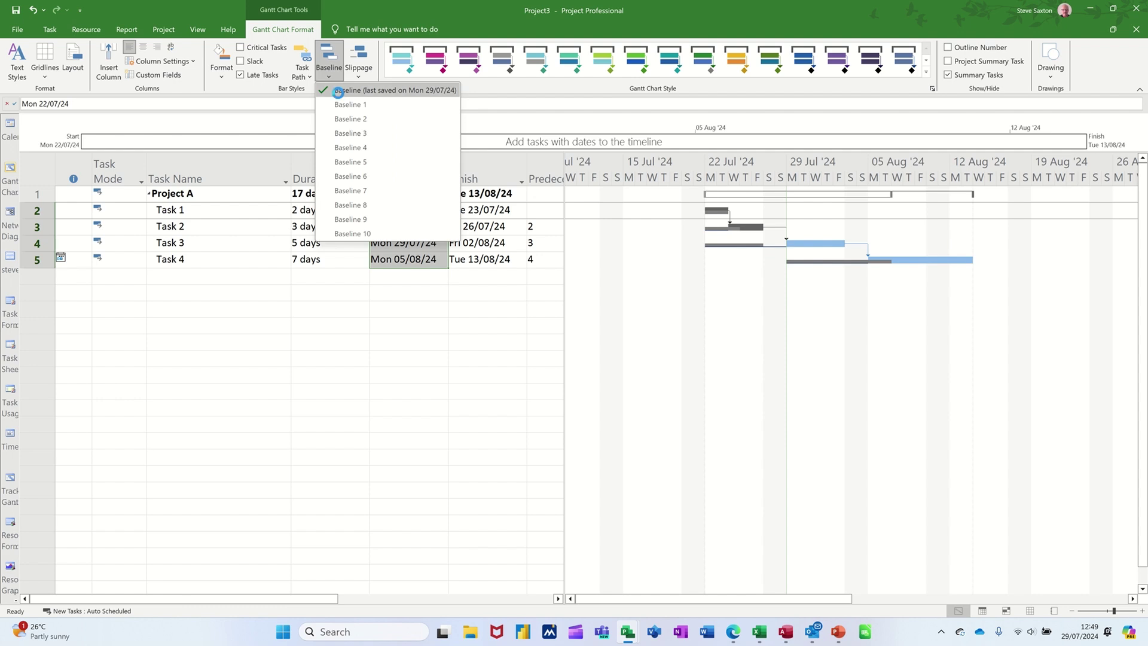
{"action": "left_click", "coordinate": [337, 95]}
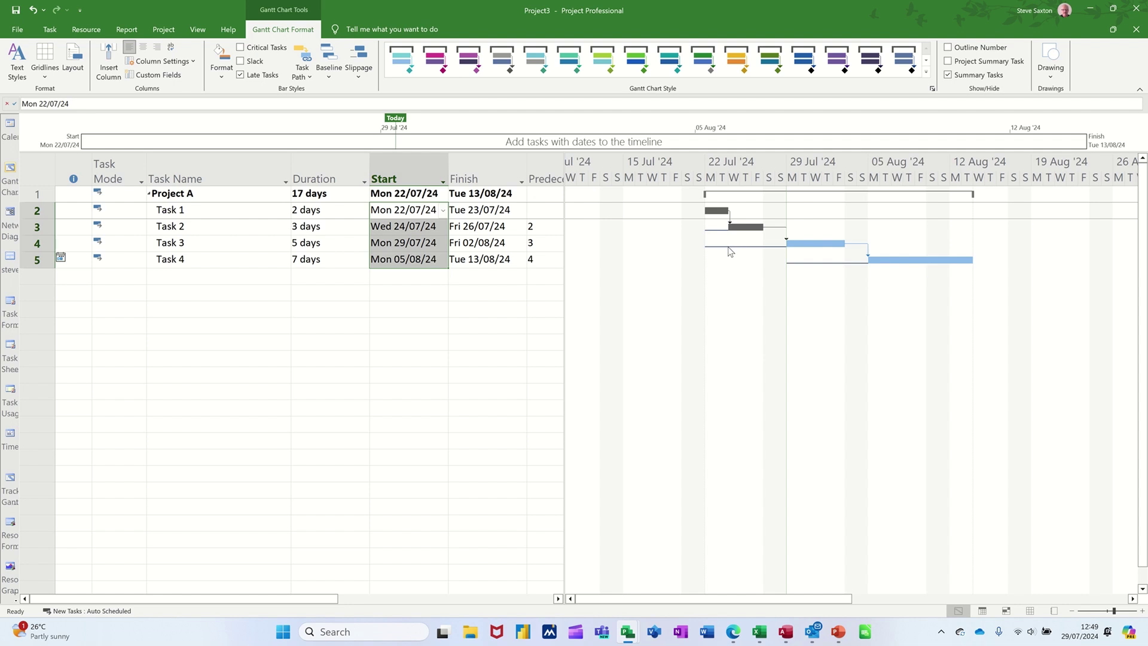
{"action": "mouse_move", "coordinate": [730, 251]}
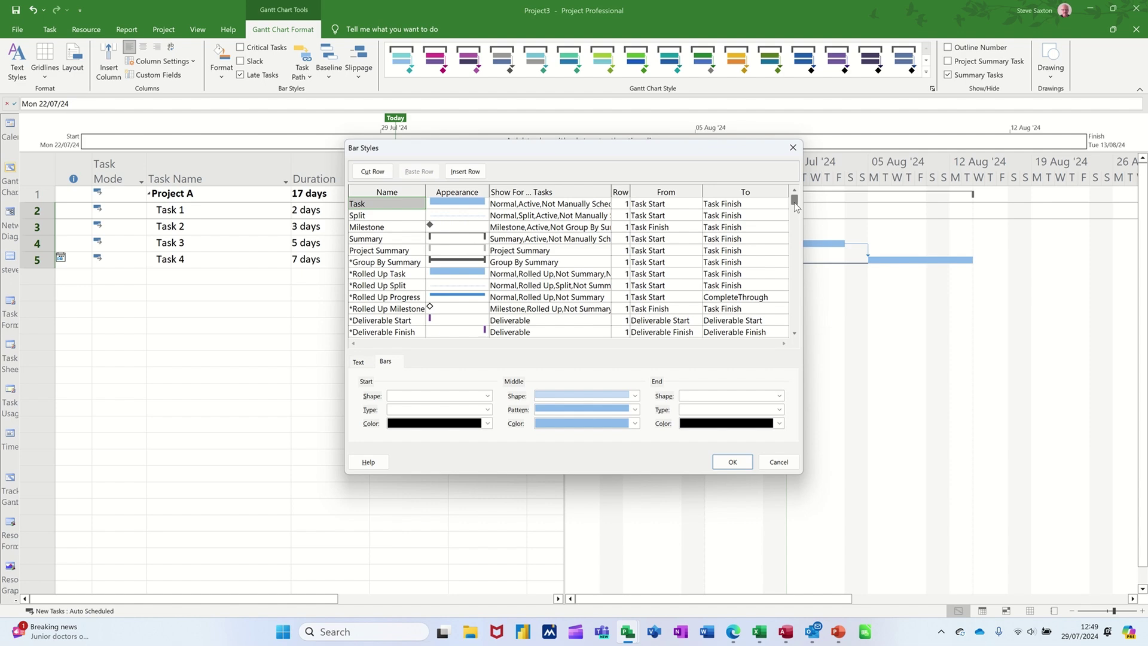
Step: Check the Slippage row in Bar Styles, running Baseline Start to Task Start, then cancel unchanged
{"action": "left_click_drag", "start_coordinate": [794, 205], "coordinate": [747, 227]}
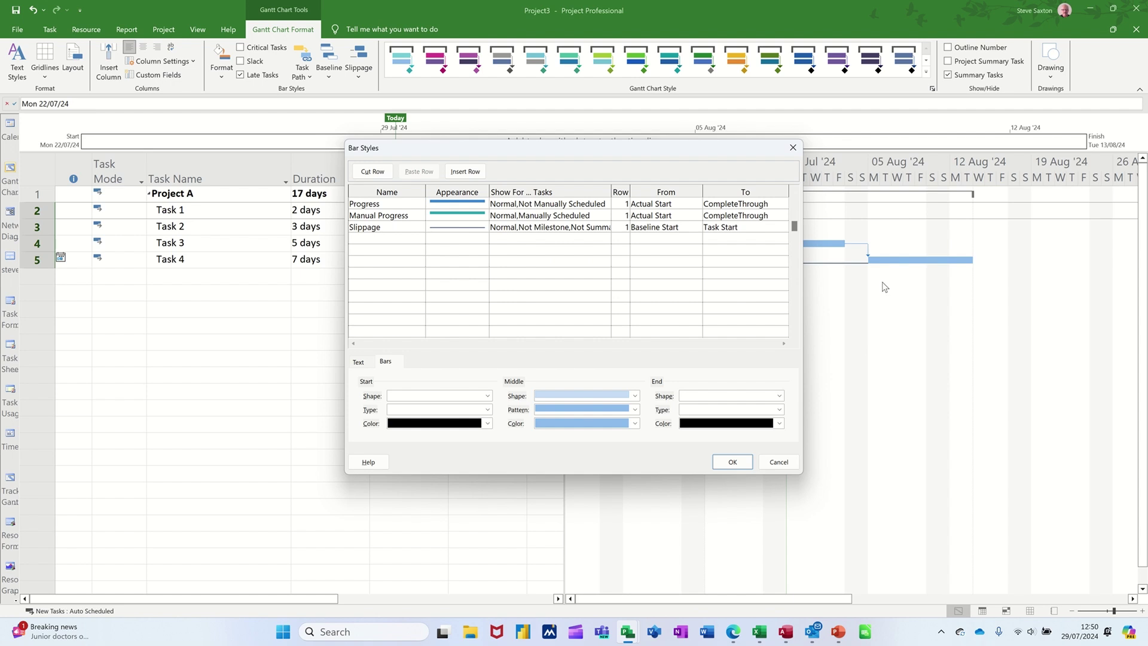
{"action": "left_click", "coordinate": [779, 462]}
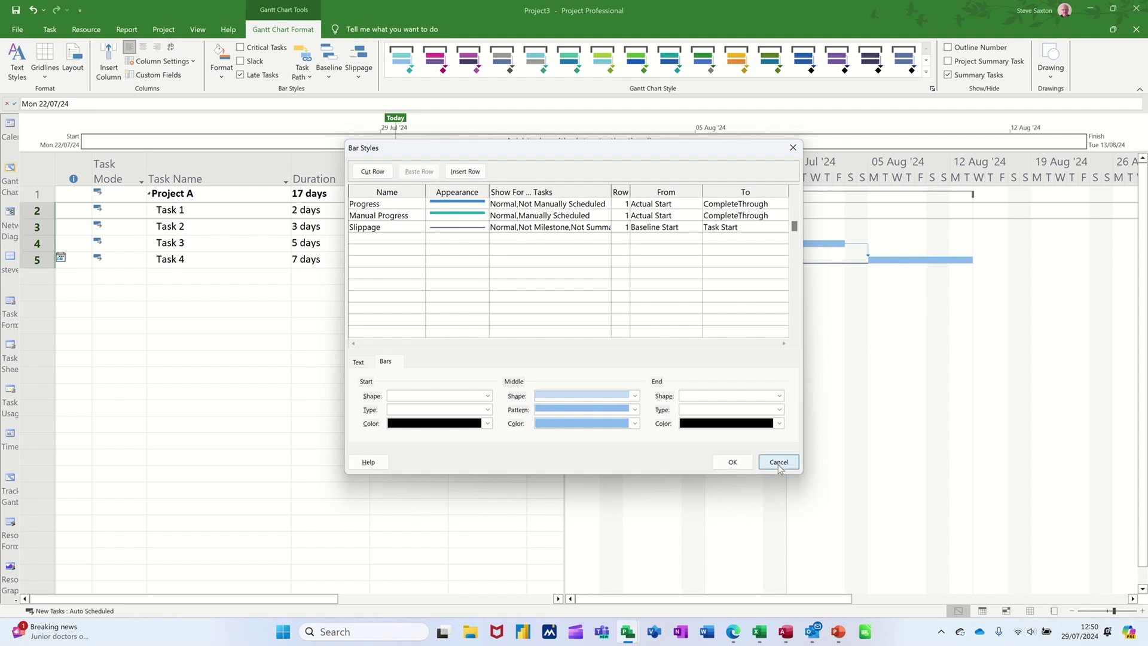